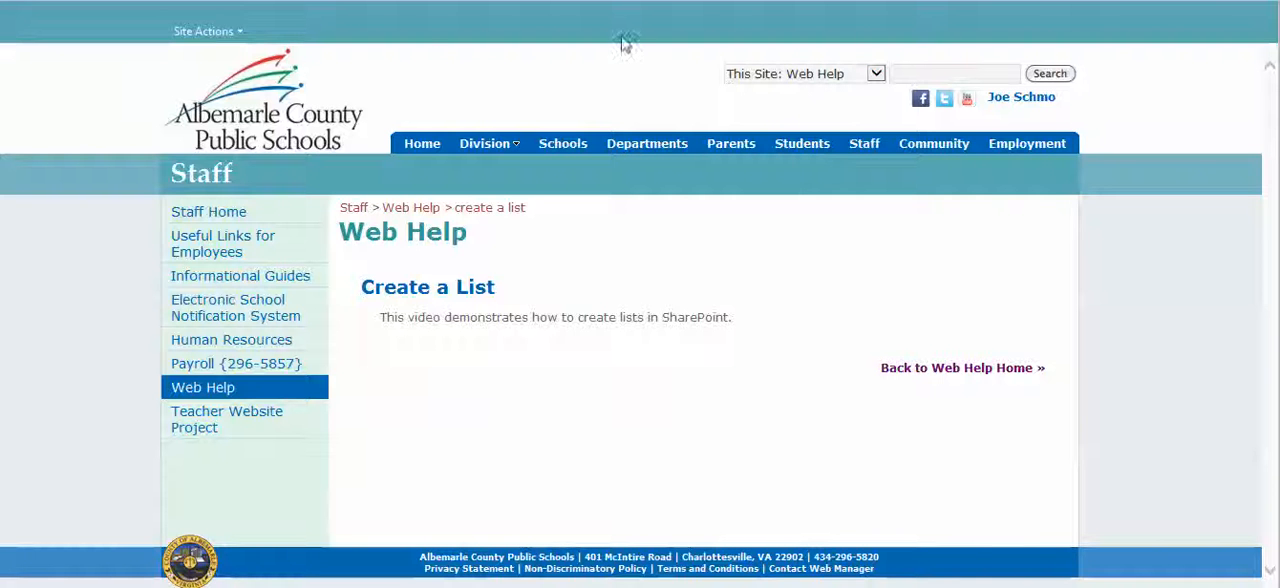
left_click(238, 32)
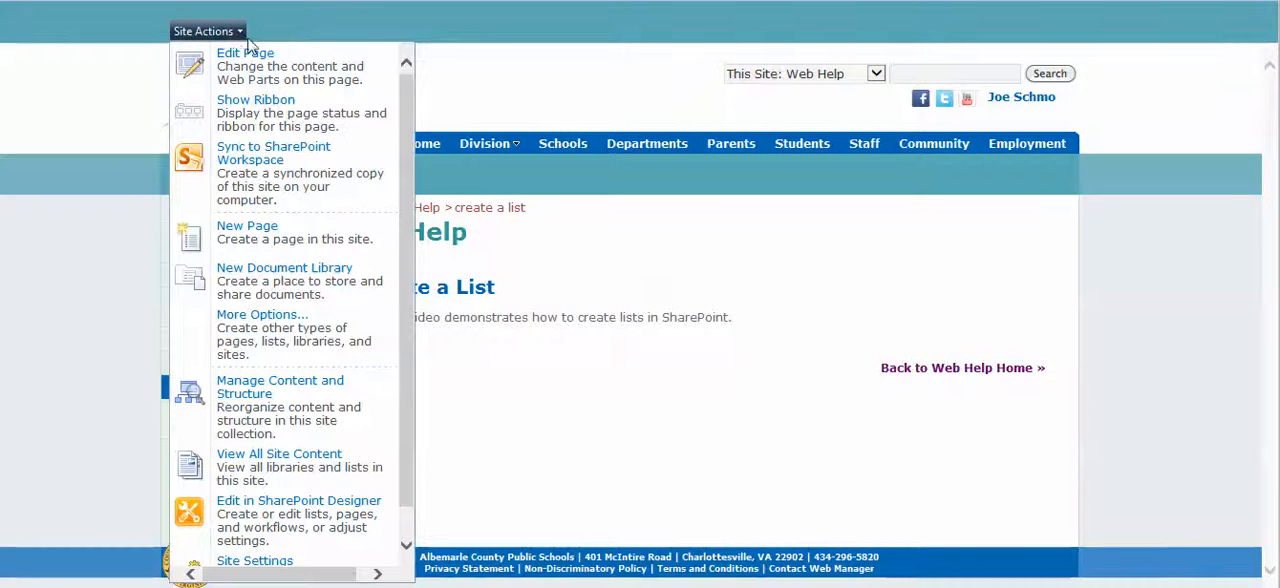
mouse_move(548, 248)
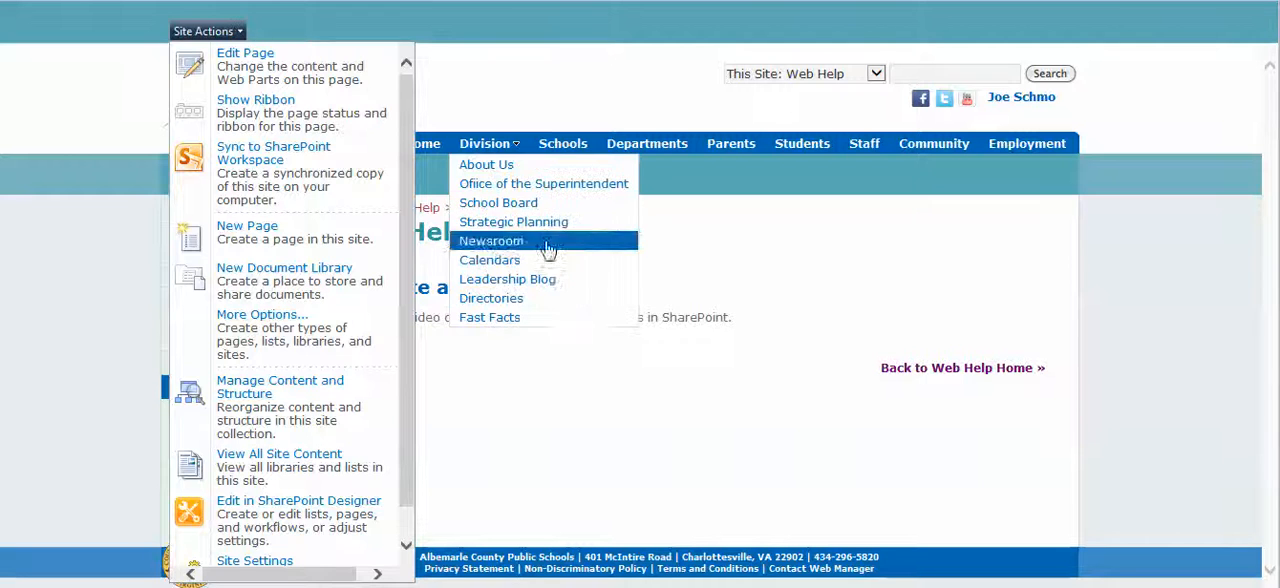
left_click(653, 355)
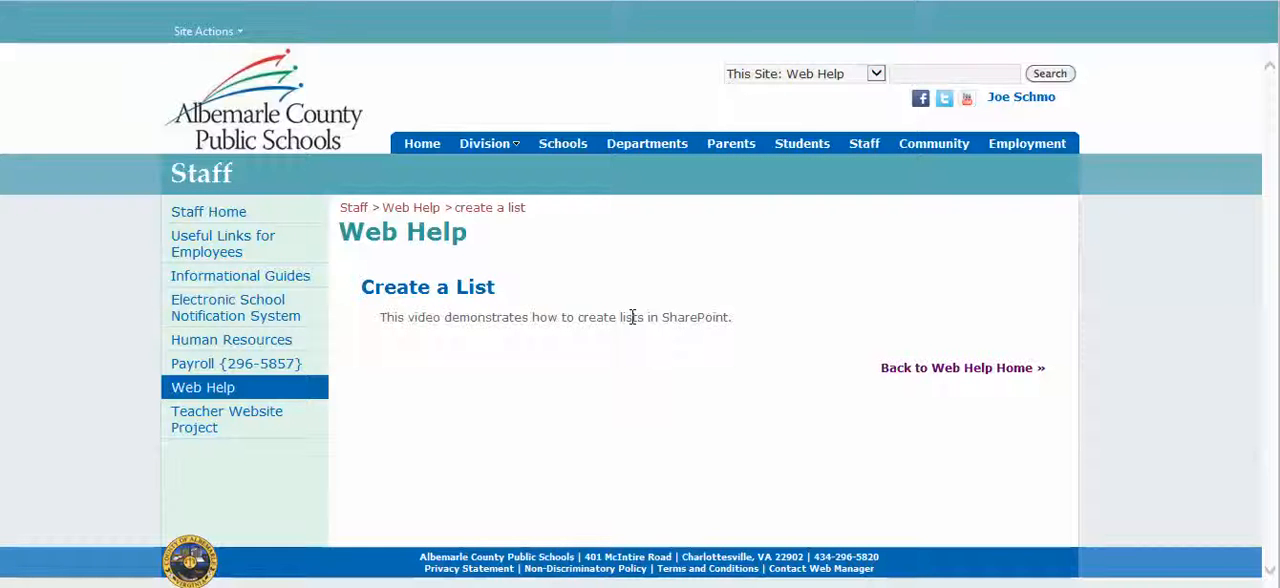
Step: Examine the list and library types that can be created on the Web Help site, and close the creation dialog
left_click(240, 33)
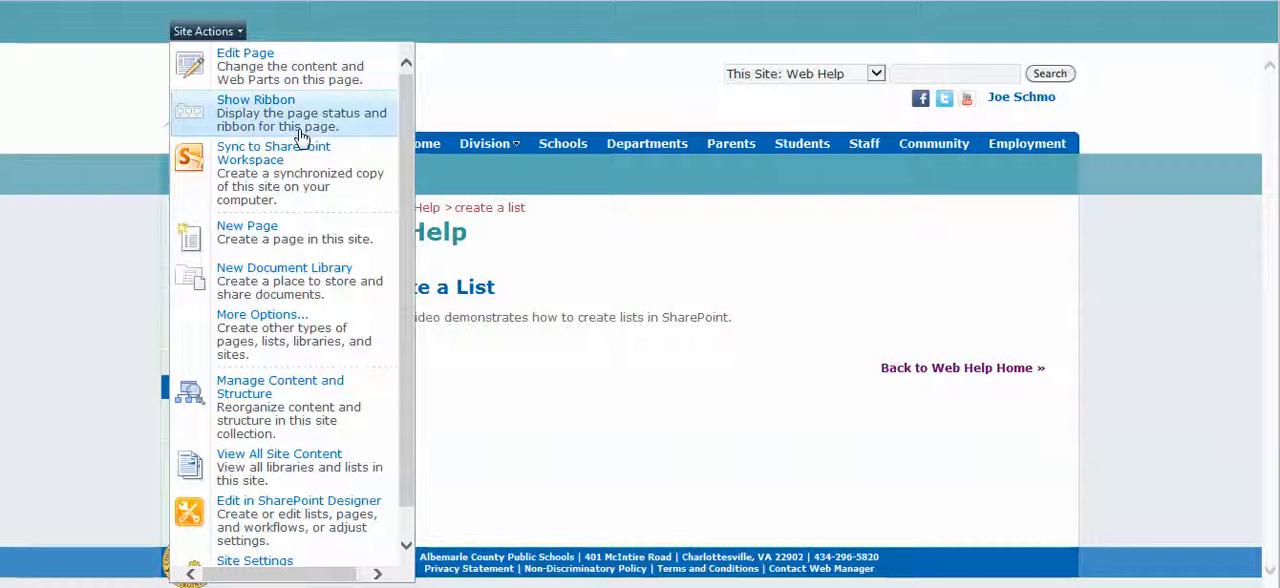
left_click(322, 329)
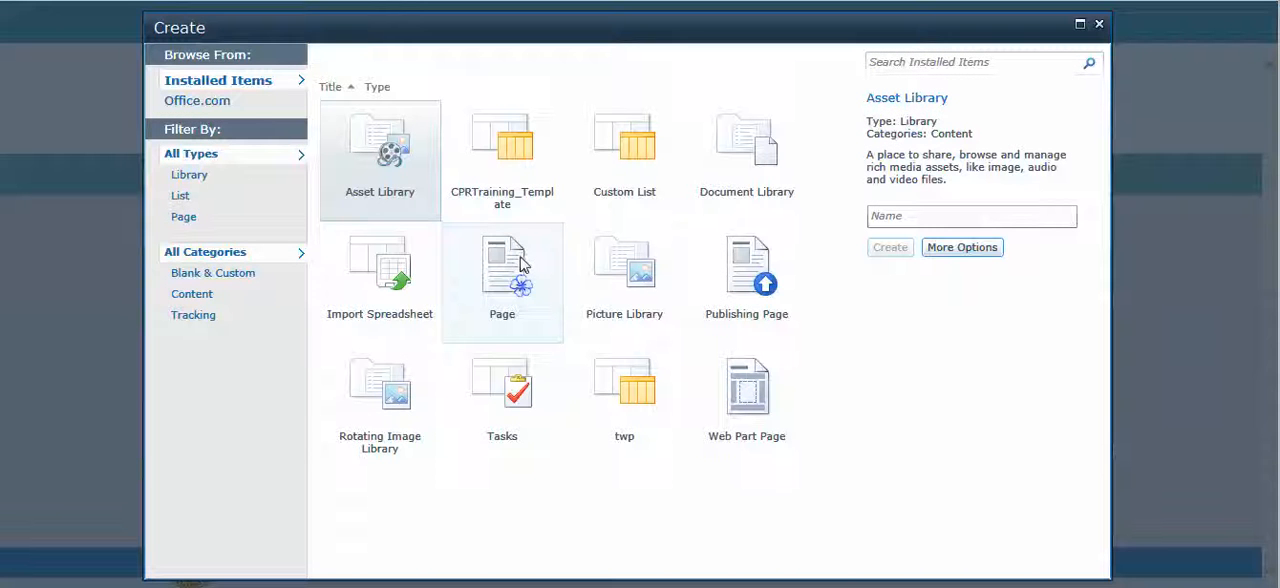
left_click(180, 197)
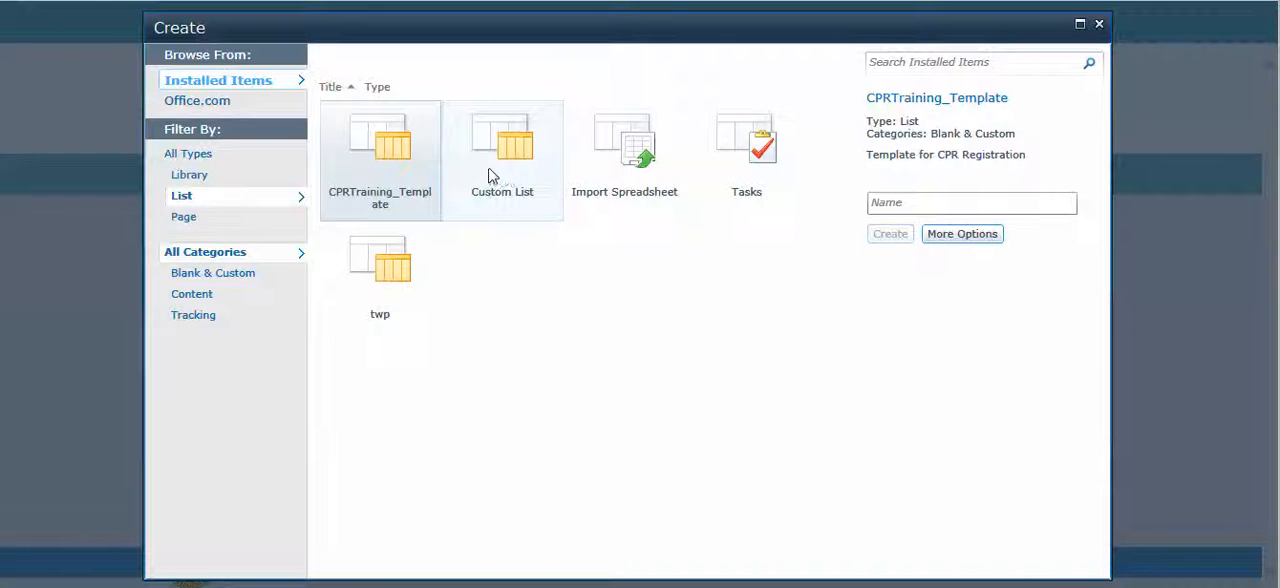
left_click(194, 177)
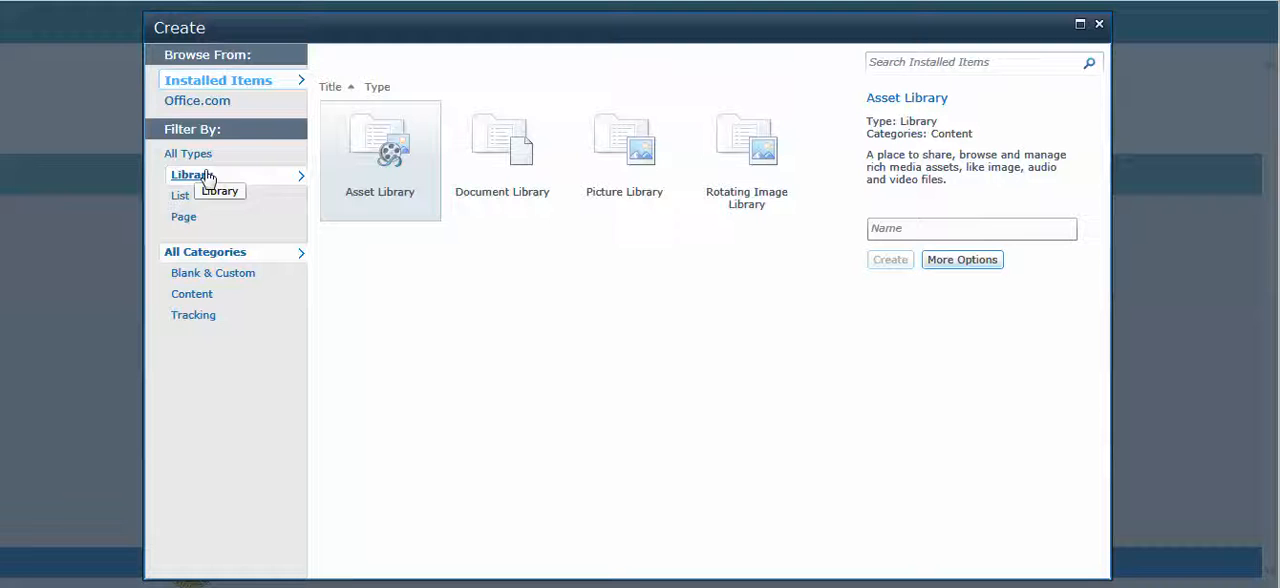
left_click(1098, 24)
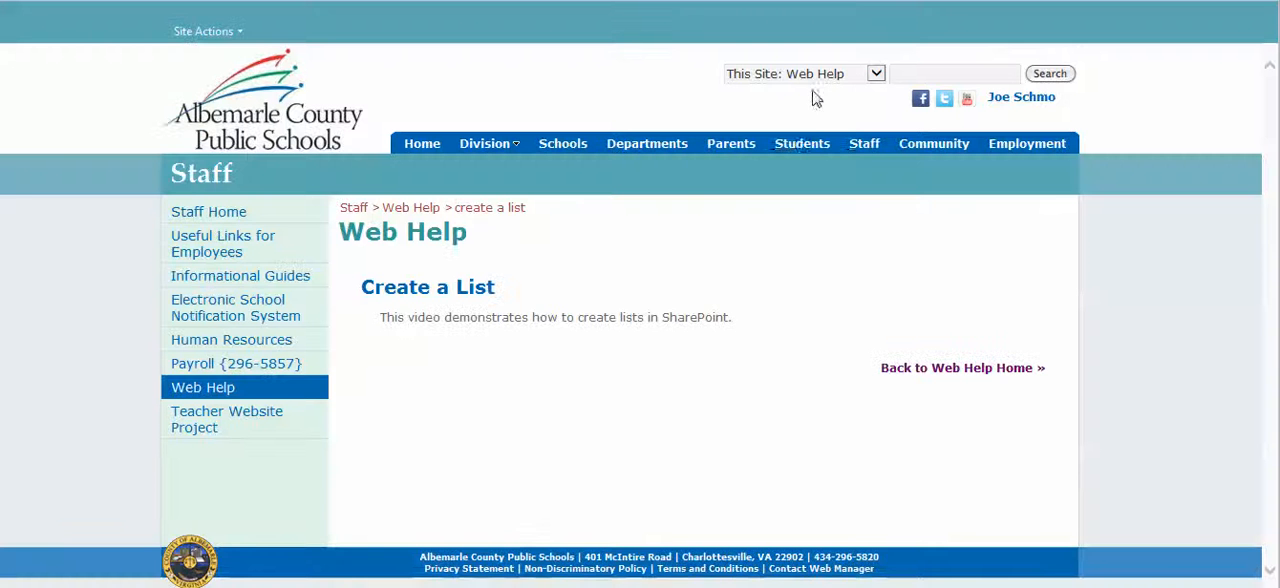
Step: Go to the Agnor-Hurt school site and show only the list types available for creation there
left_click(563, 143)
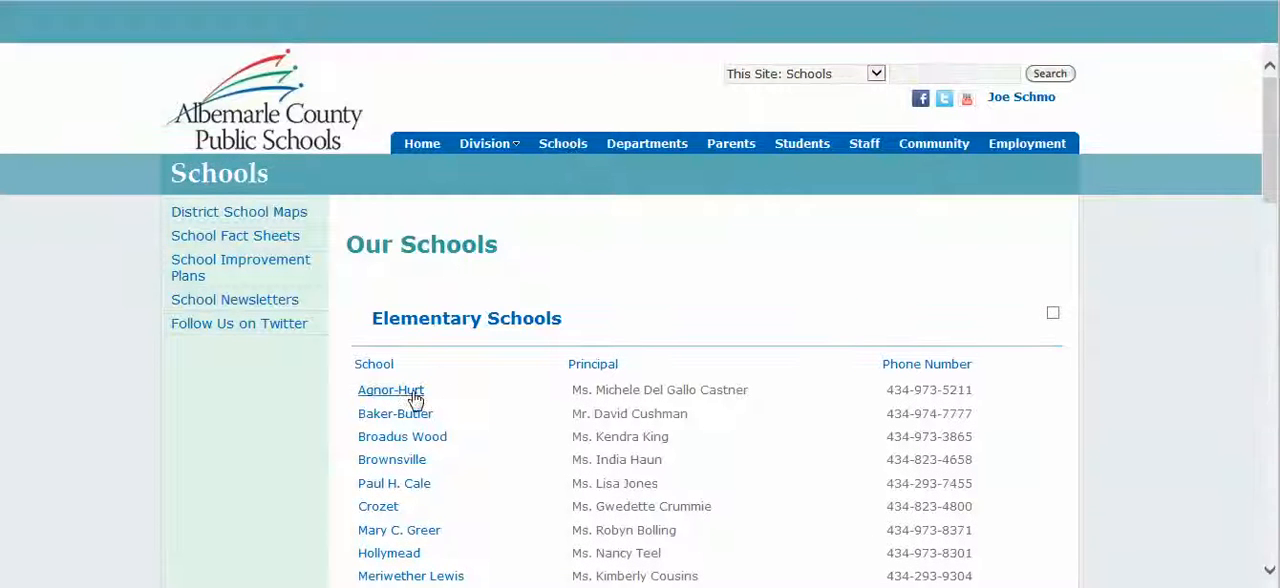
left_click(391, 390)
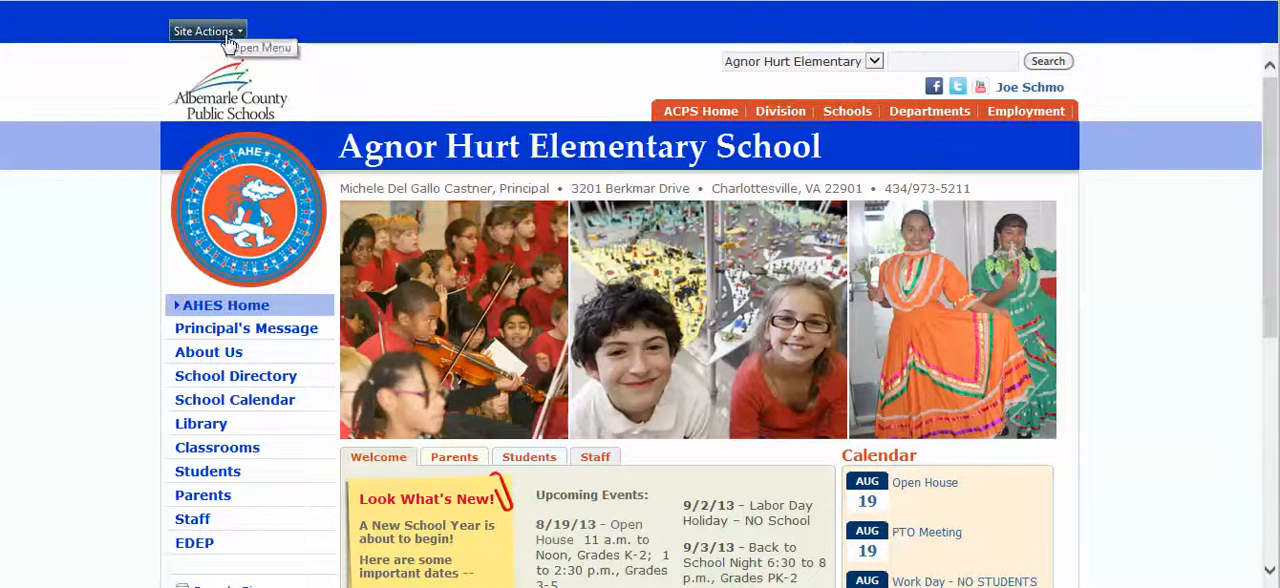
left_click(210, 32)
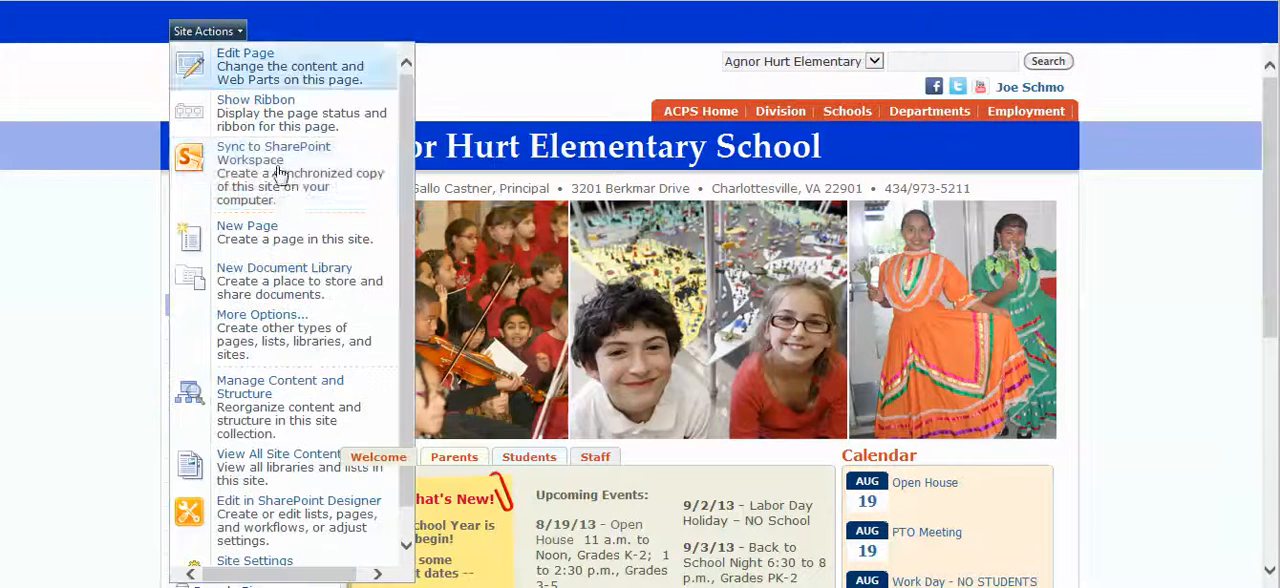
left_click(312, 344)
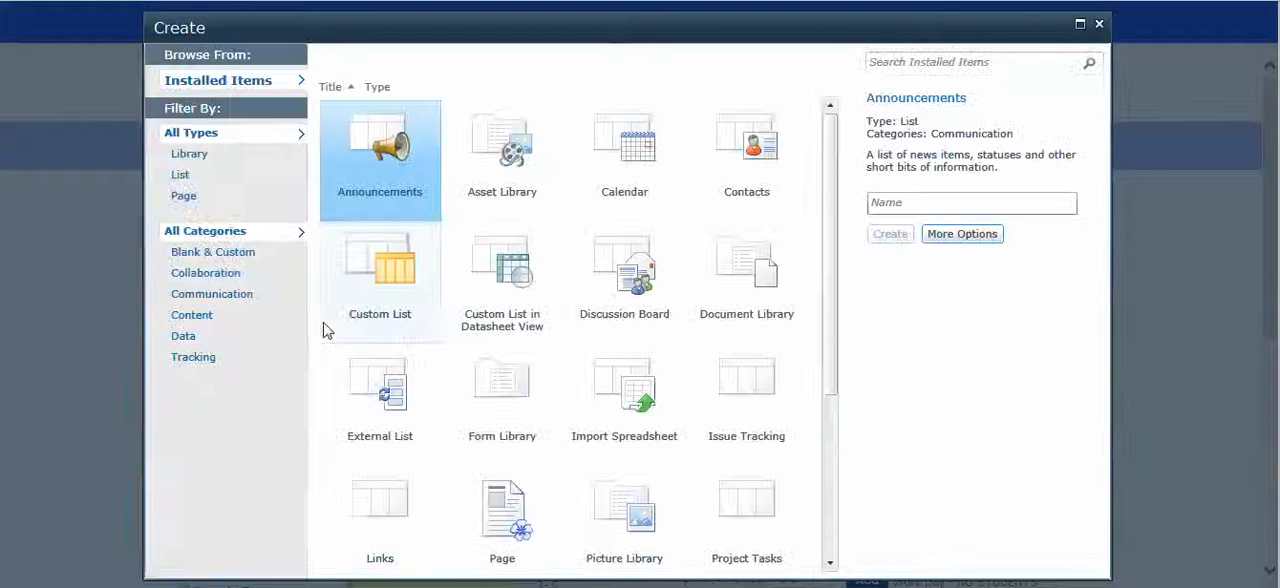
left_click(181, 195)
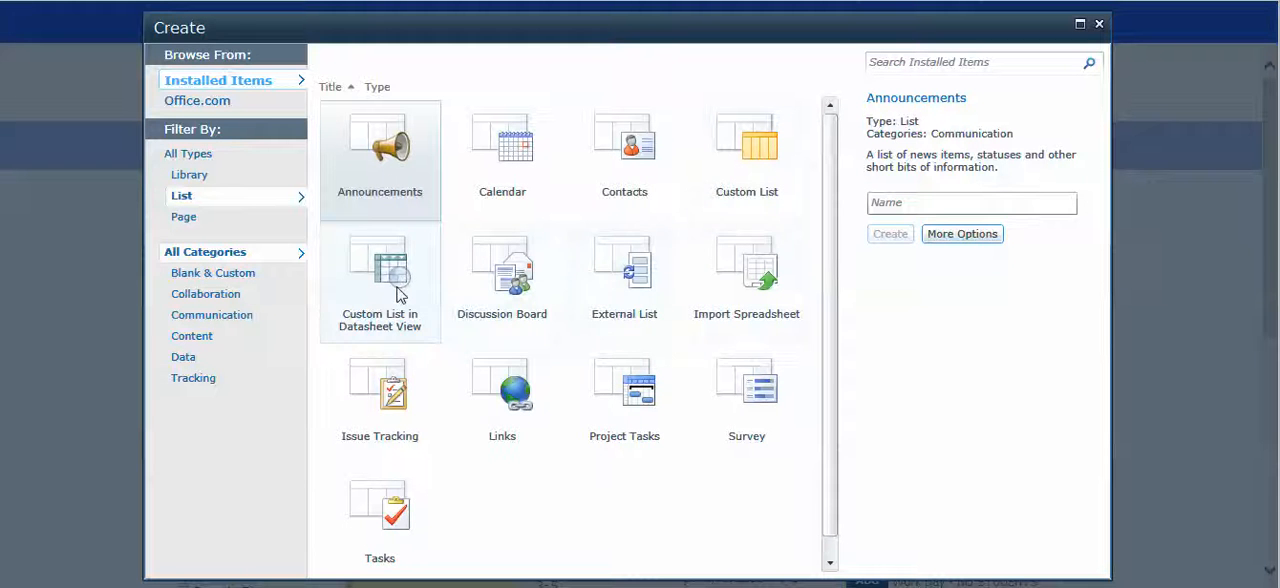
Step: Create a Links list named Resources that is not displayed on the Quick Launch
left_click(490, 425)
left_click(948, 202)
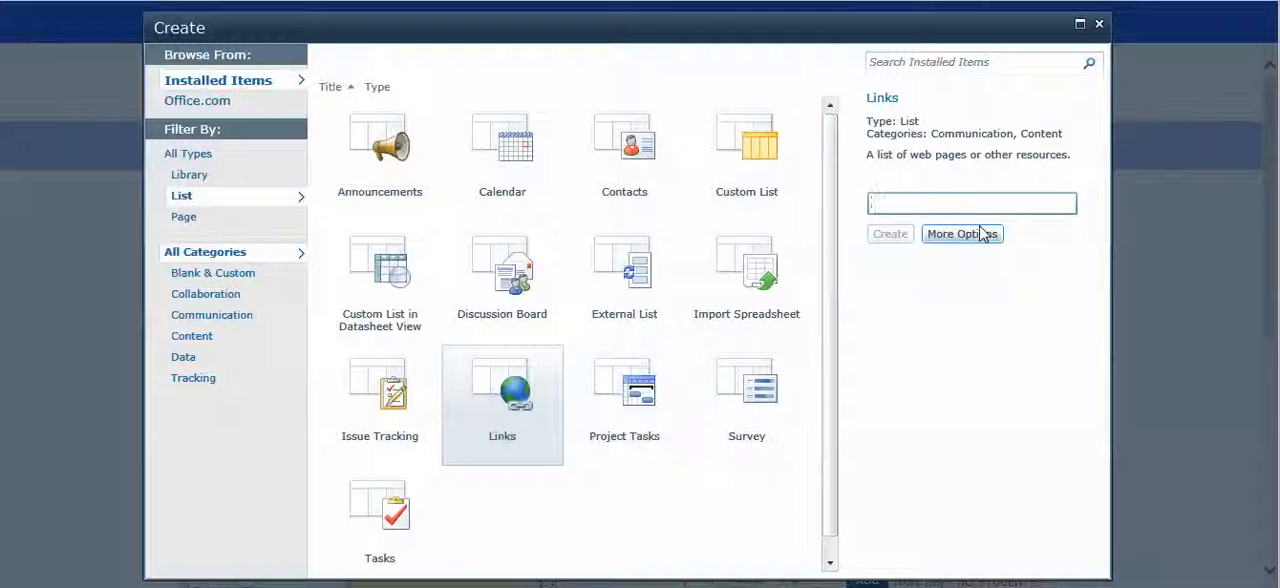
type("Resources")
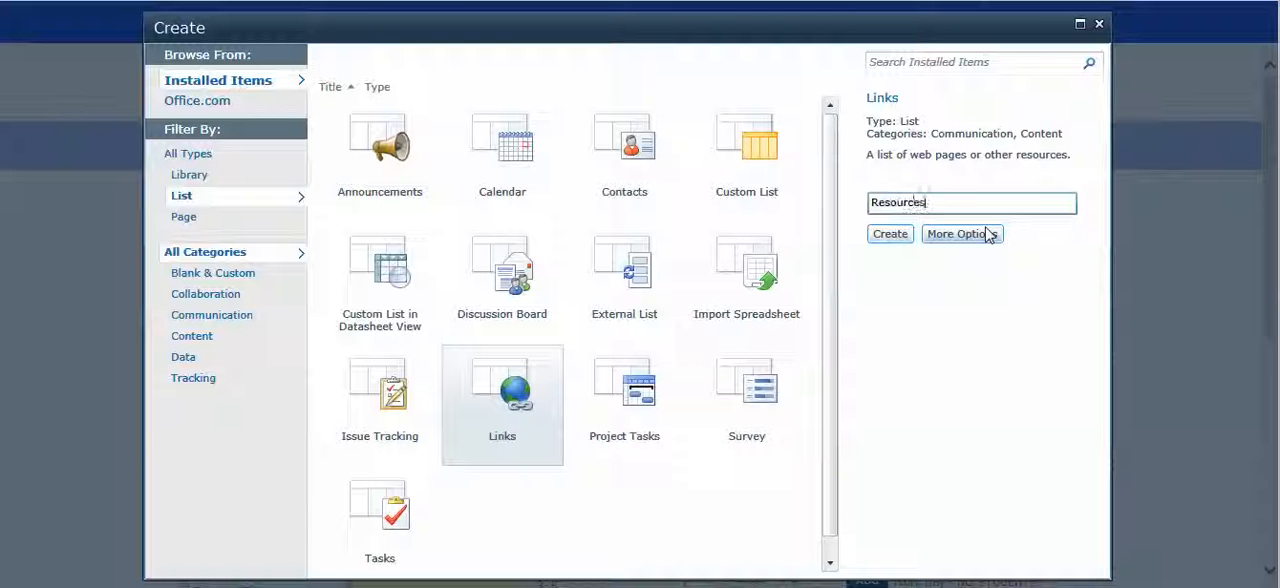
left_click(988, 234)
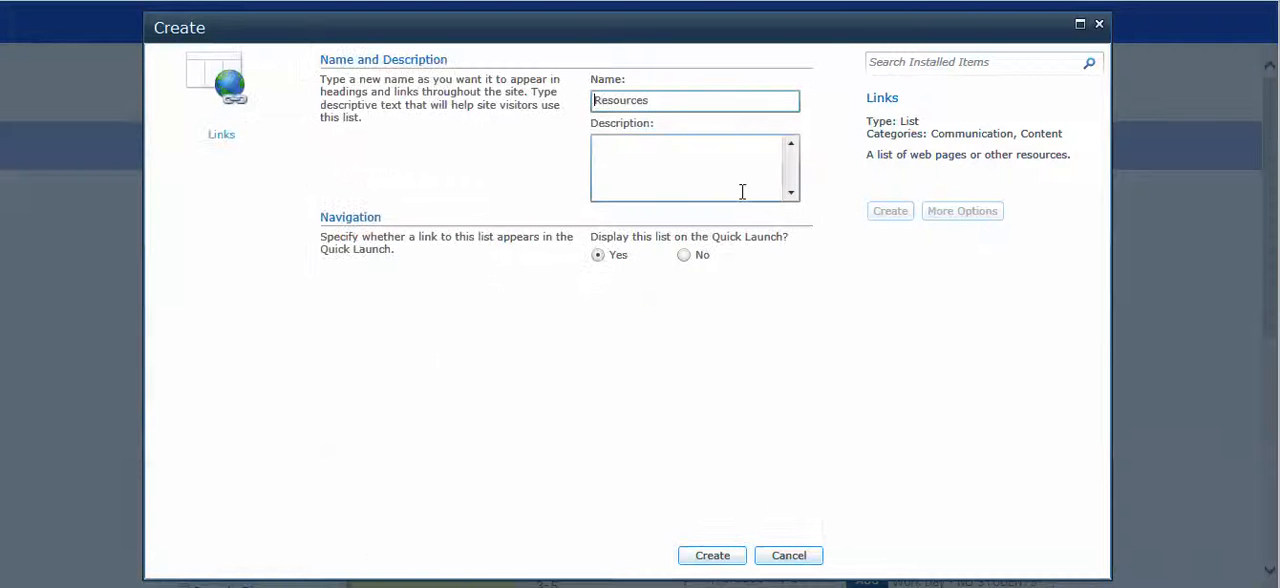
left_click(688, 256)
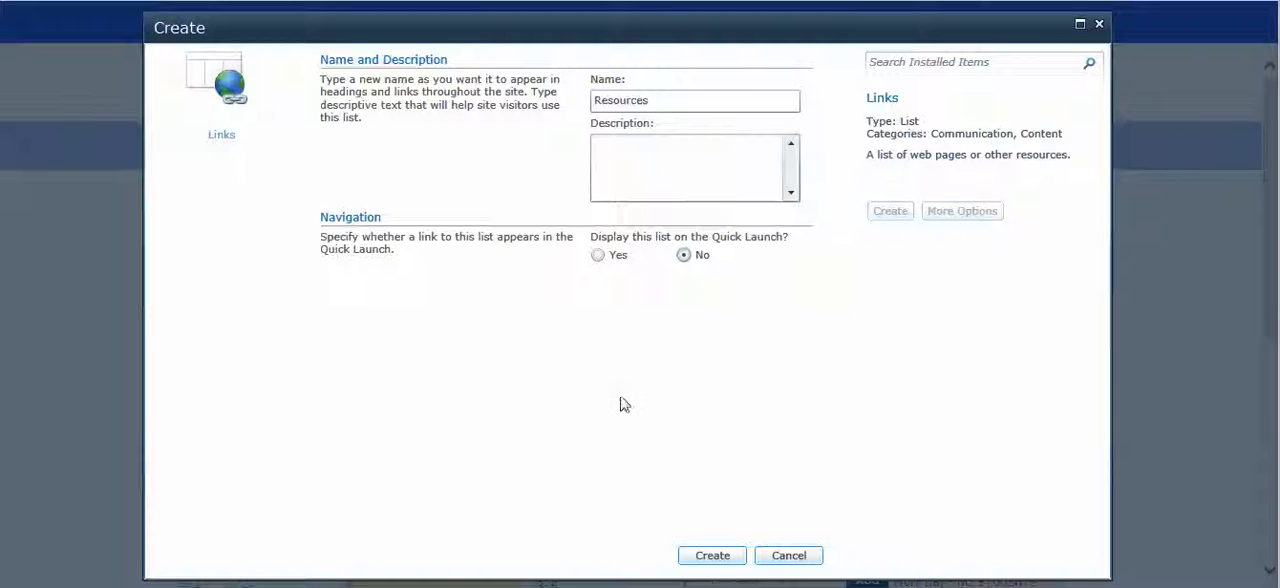
left_click(714, 555)
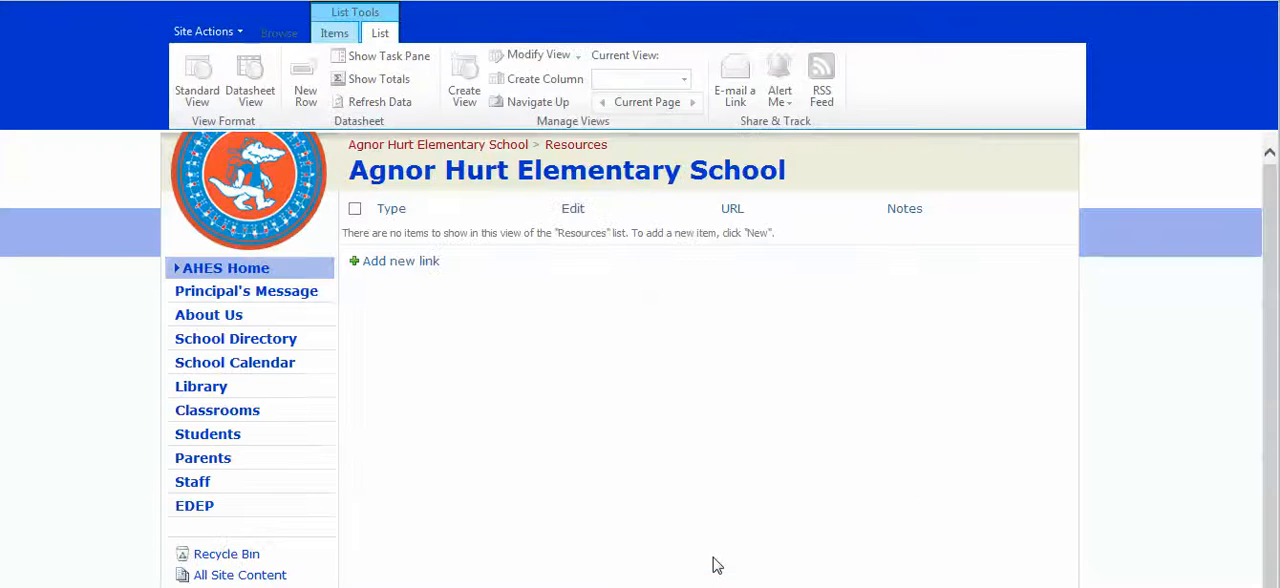
left_click(424, 262)
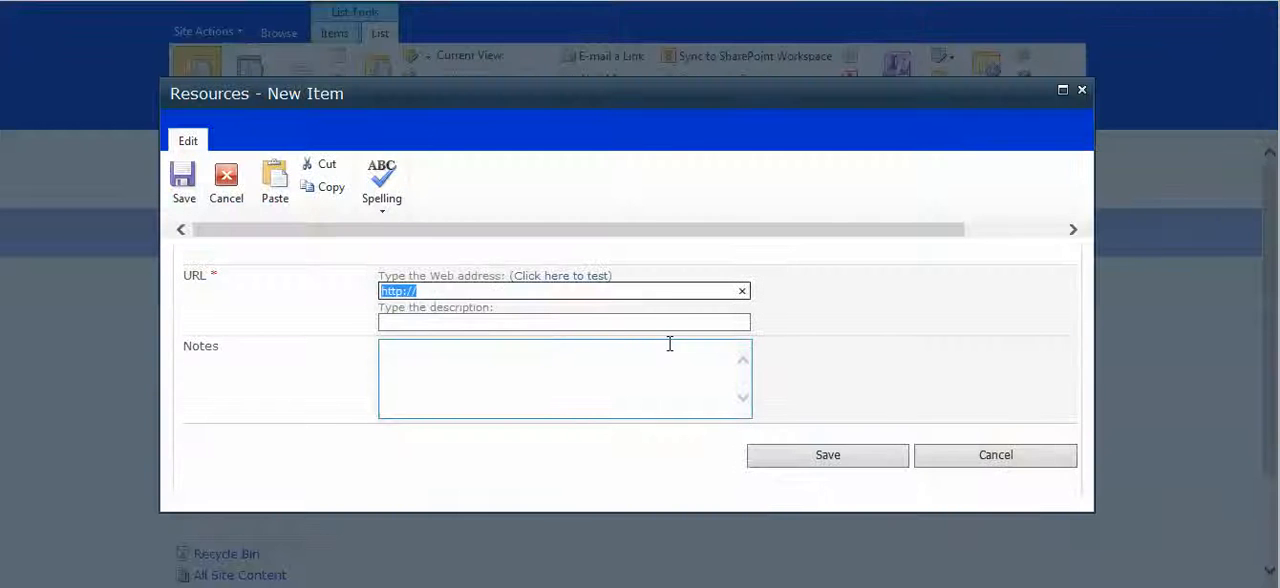
key("End")
type("ww.go")
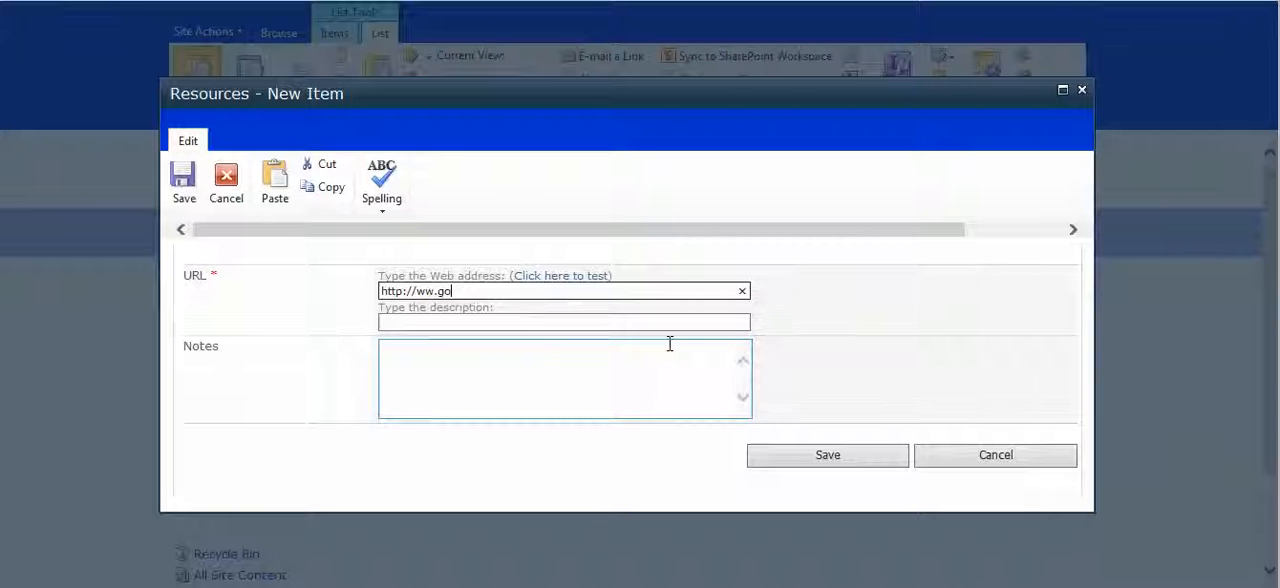
type(".goo")
key("BackSpace")
key("BackSpace")
type("oogle.com")
key("Tab")
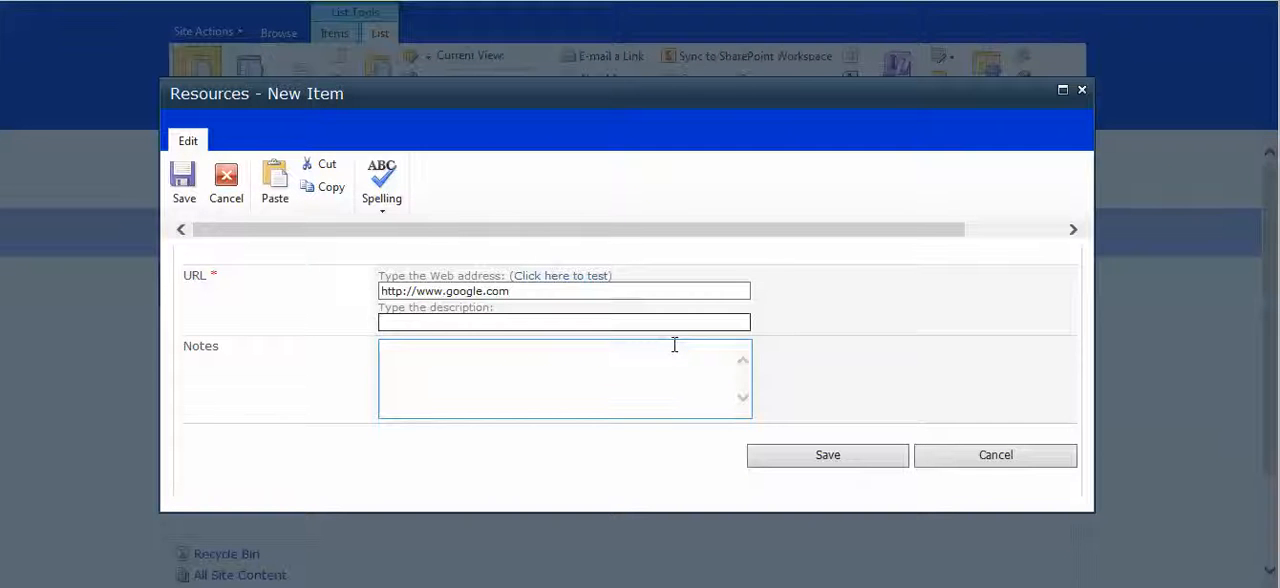
type("Google")
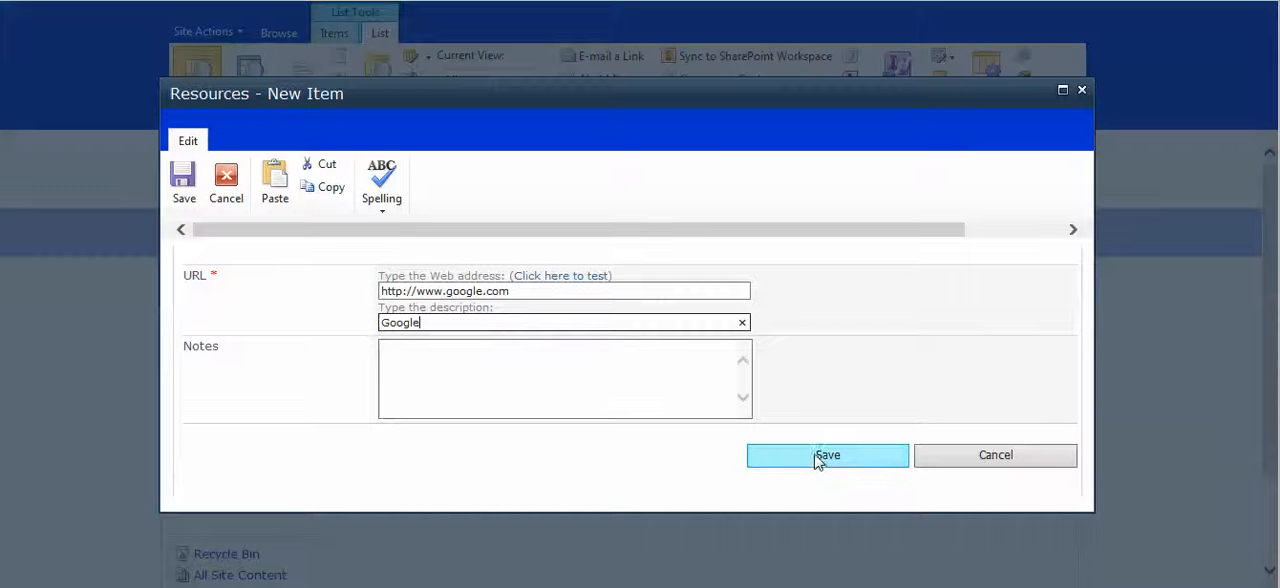
left_click(818, 458)
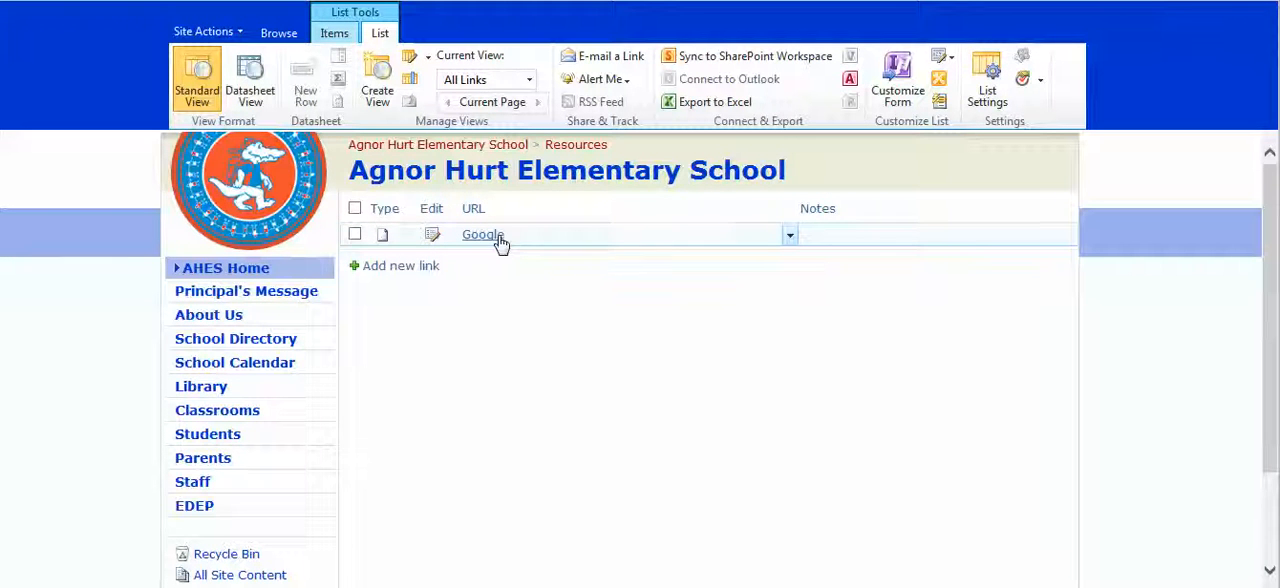
Step: Open the Classrooms page from the Pages library in the school site's content listing
left_click(221, 38)
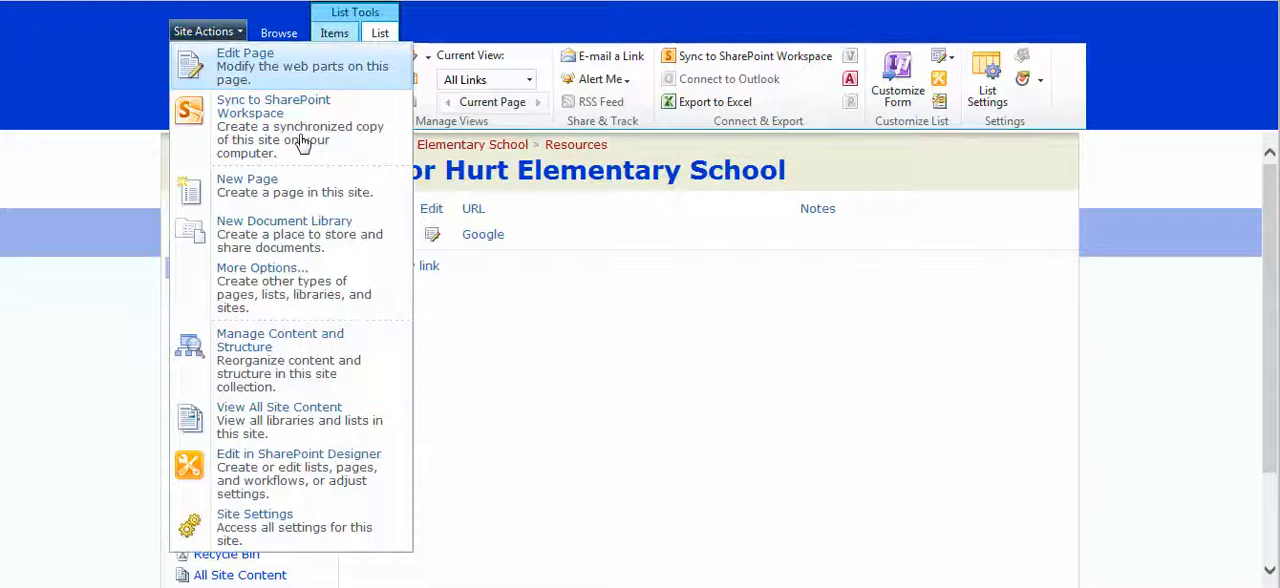
left_click(369, 424)
scroll(448, 245, "down", 10)
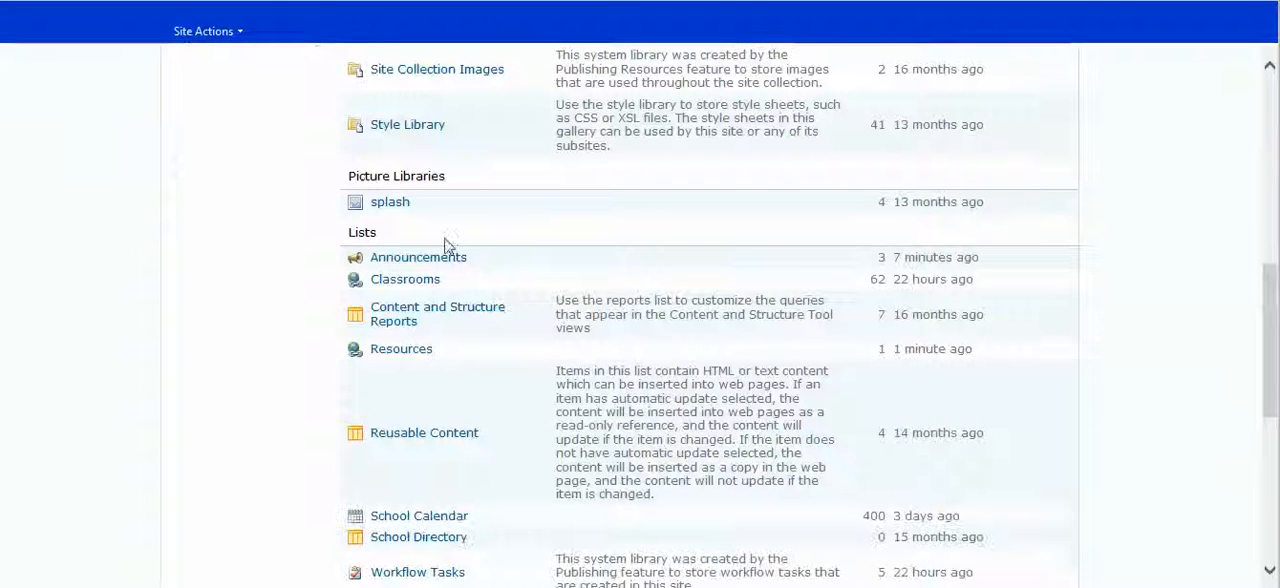
scroll(450, 295, "up", 3)
left_click(397, 268)
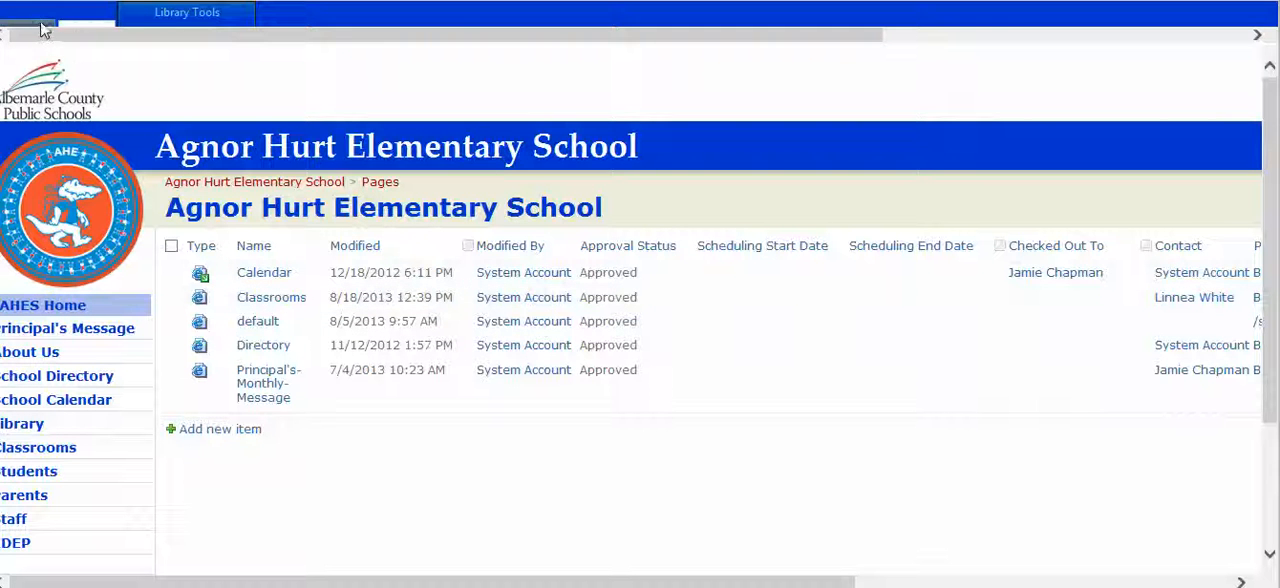
left_click(271, 299)
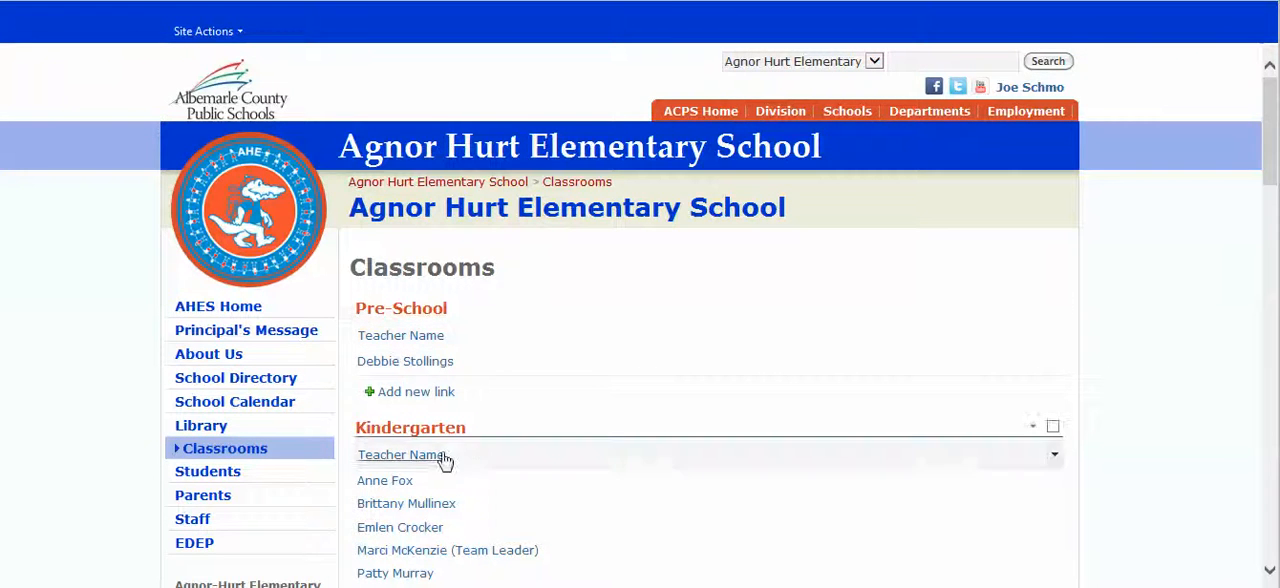
scroll(461, 448, "down", 3)
scroll(460, 448, "up", 3)
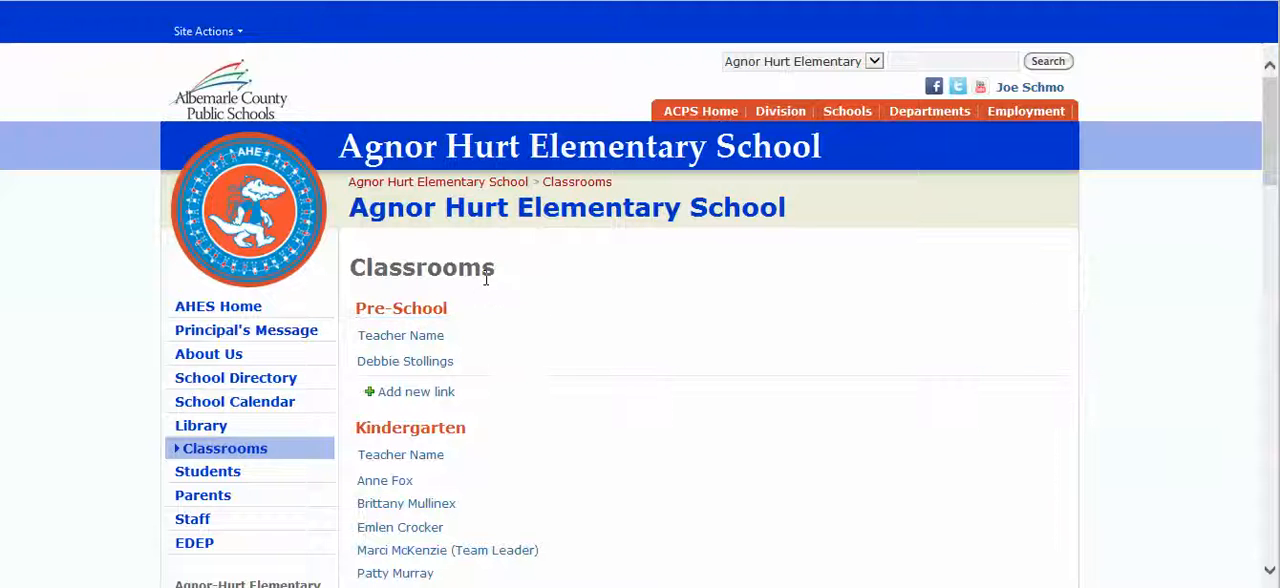
Step: Edit the Classrooms page and insert the Resources list as a web part below the Virginia Standards of Learning (SOL's) heading
left_click(207, 31)
left_click(558, 307)
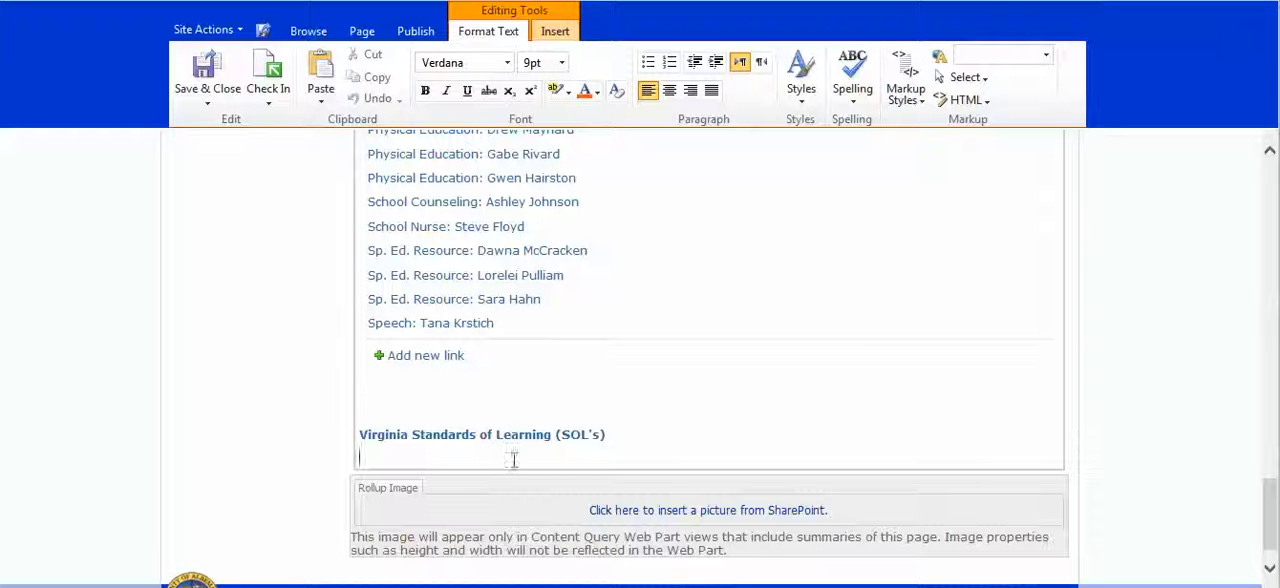
left_click(601, 463)
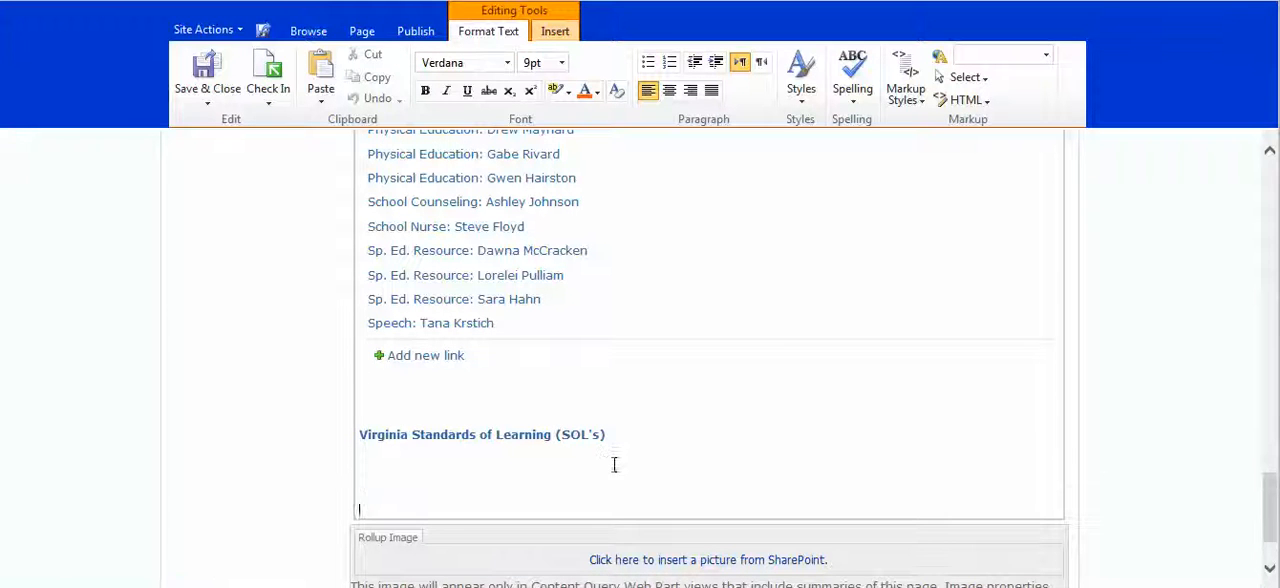
left_click(555, 31)
left_click(499, 75)
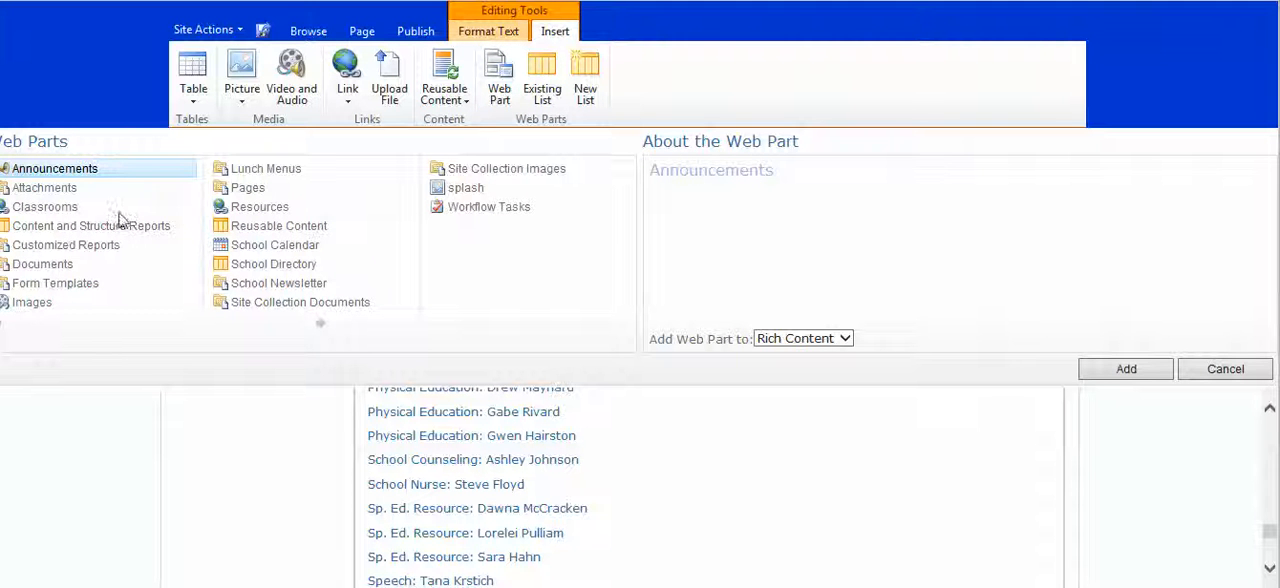
left_click(258, 212)
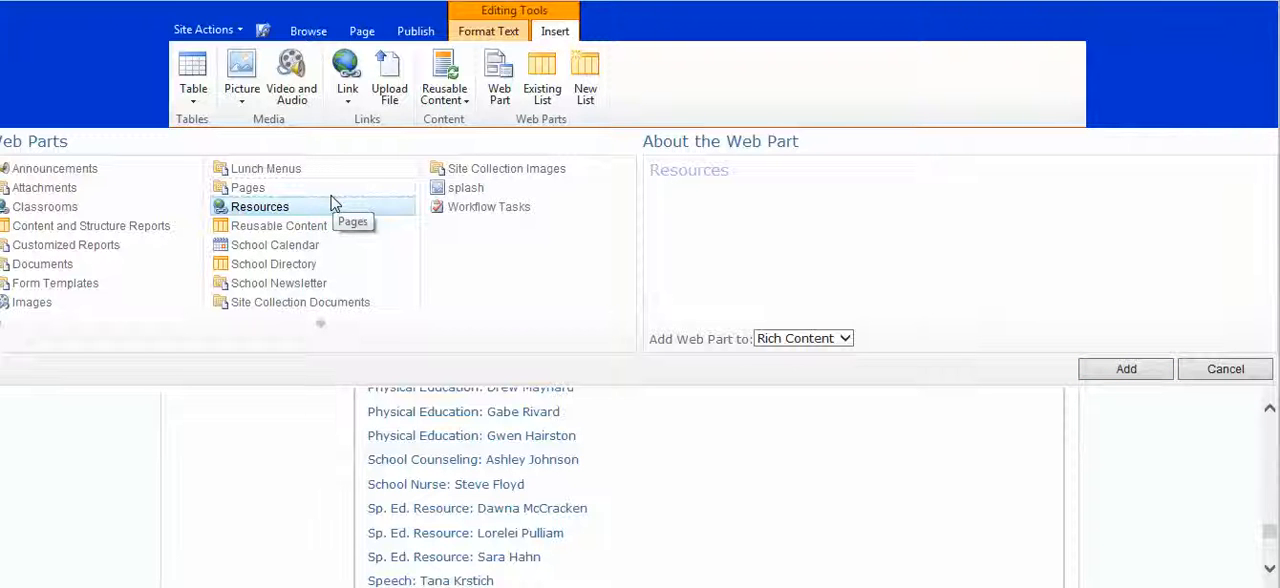
left_click(1127, 369)
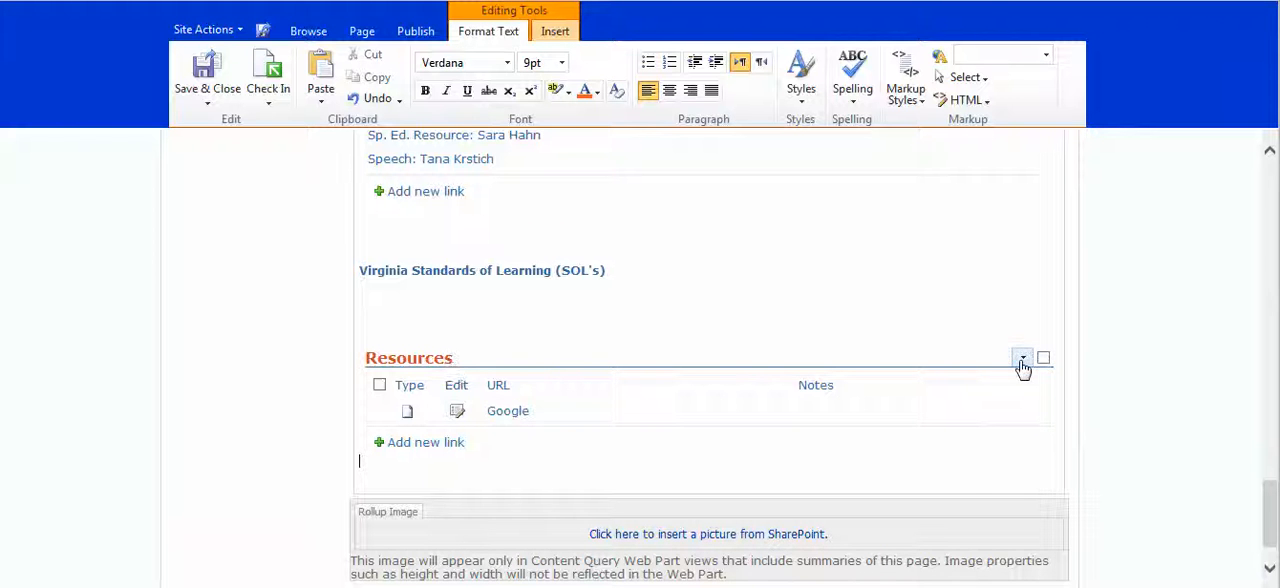
Step: Open the Resources web part's properties for editing and set its toolbar type to No Toolbar
left_click(1022, 360)
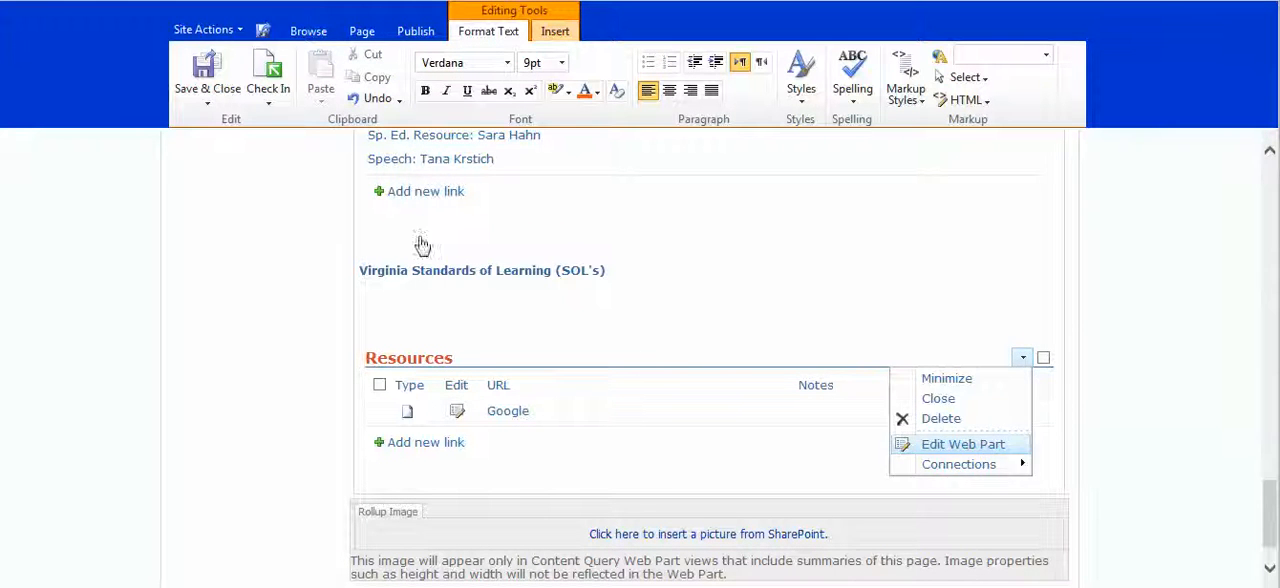
left_click(418, 207)
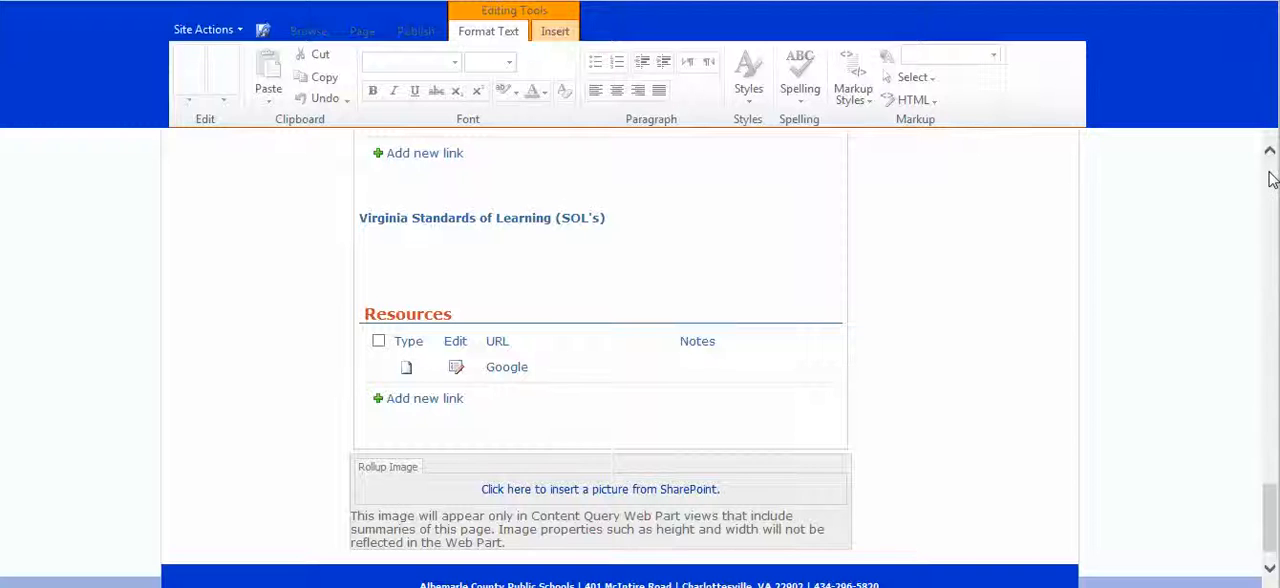
scroll(1272, 190, "up", 10)
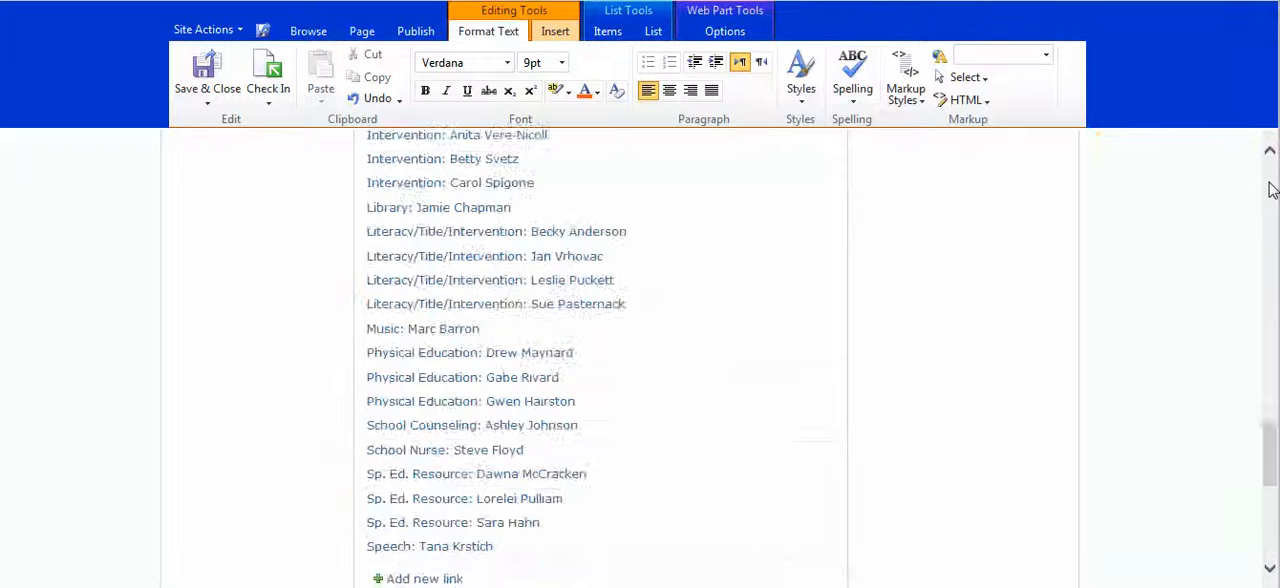
scroll(1272, 190, "up", 10)
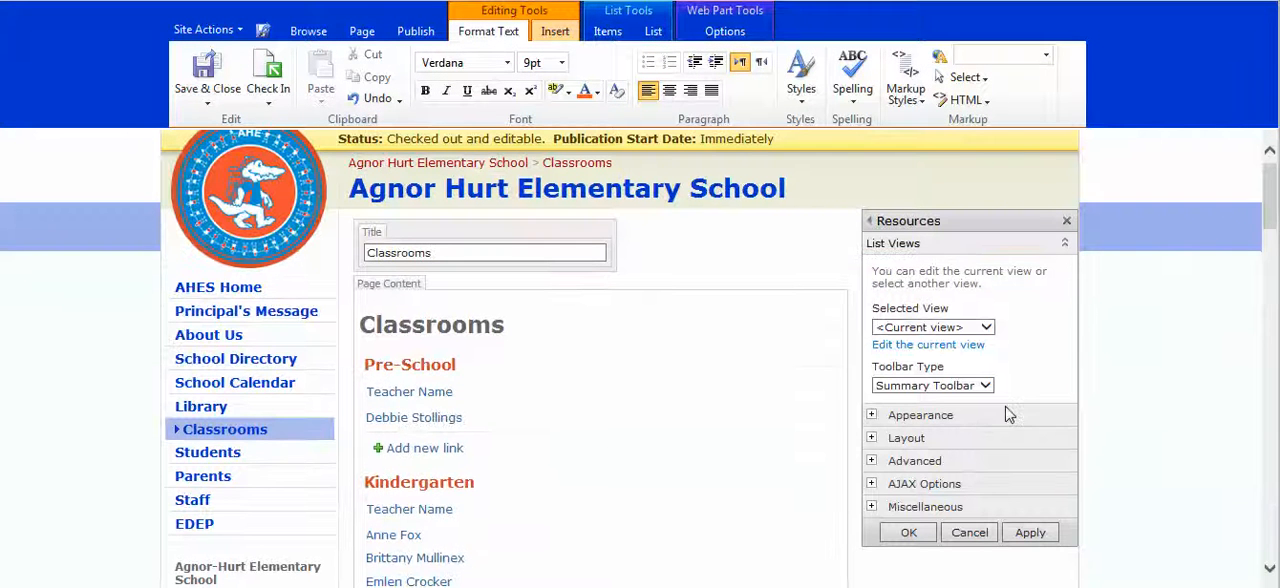
left_click(988, 388)
left_click(1057, 399)
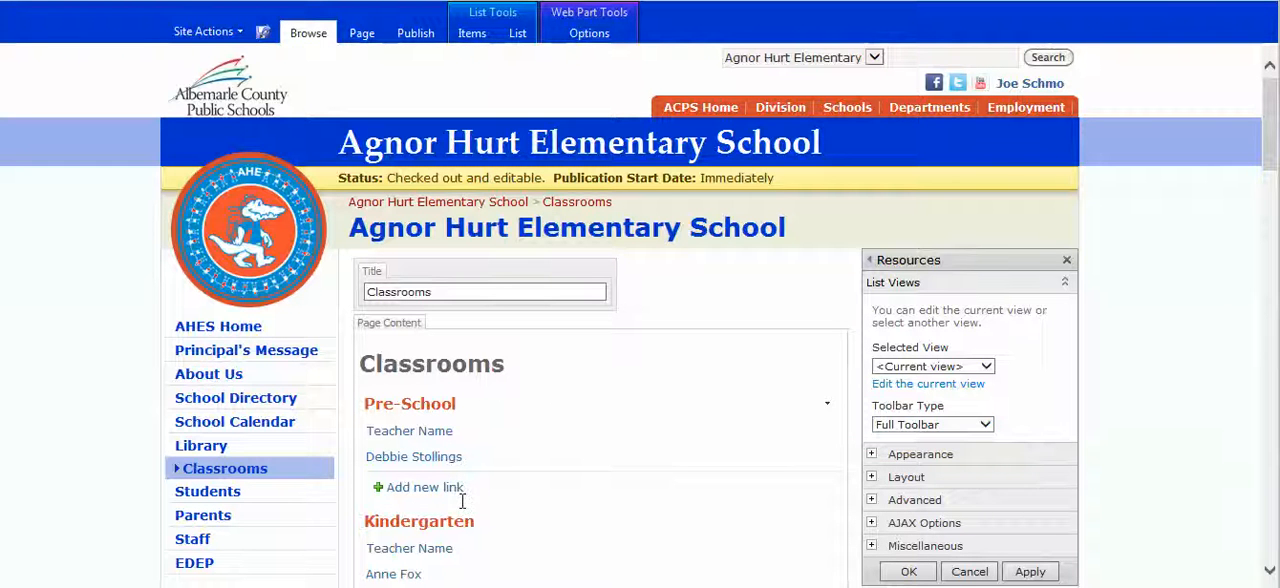
left_click(985, 425)
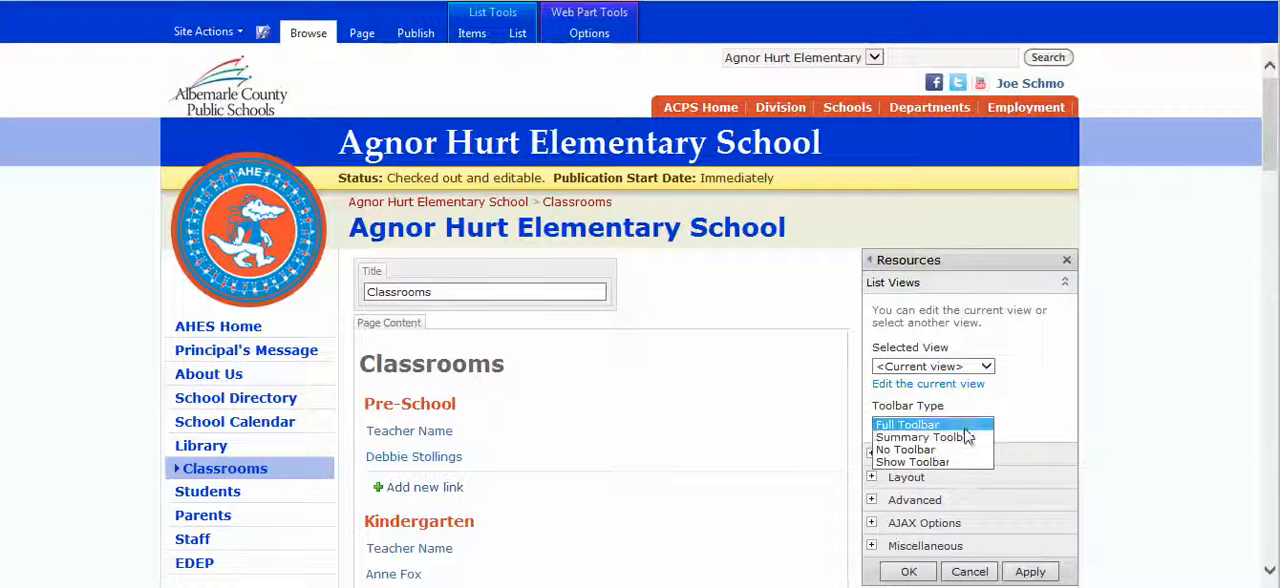
left_click(955, 449)
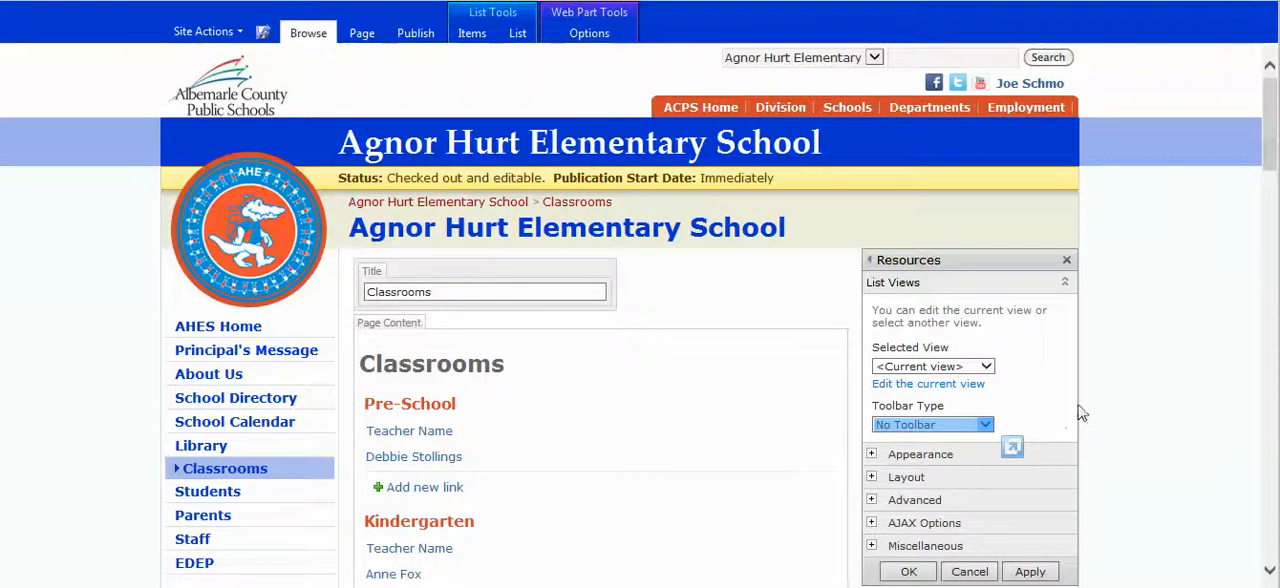
scroll(1086, 405, "down", 3)
left_click(1174, 366)
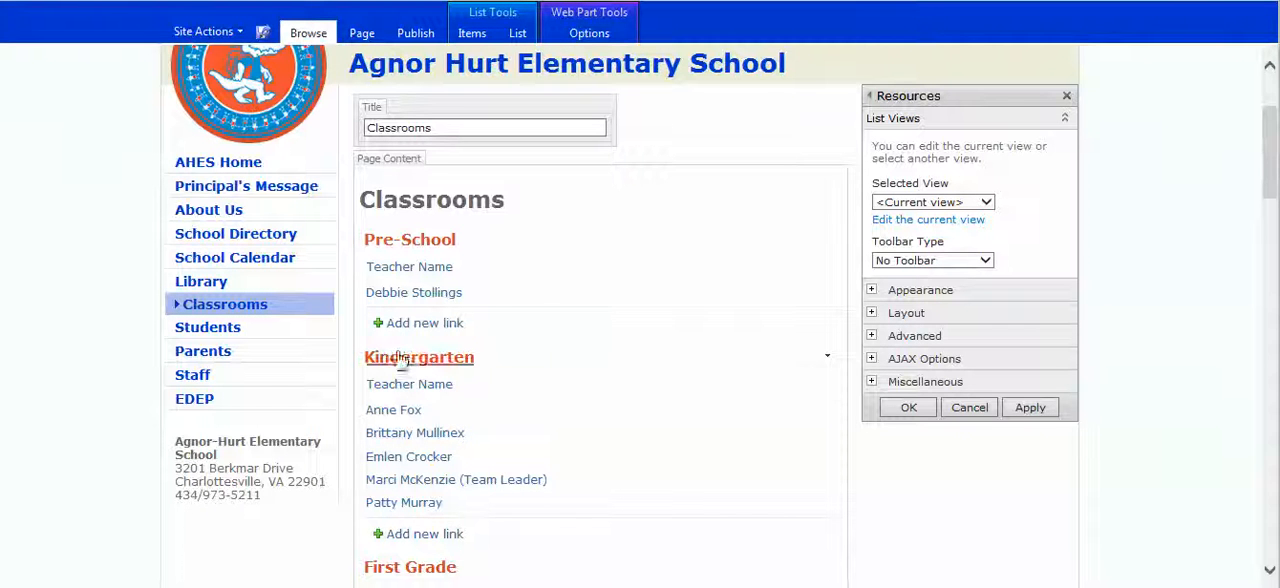
Step: Review the Resources web part's Appearance settings, including the available chrome types, keeping the chrome type at Default
left_click(920, 296)
scroll(971, 365, "down", 3)
scroll(971, 365, "up", 4)
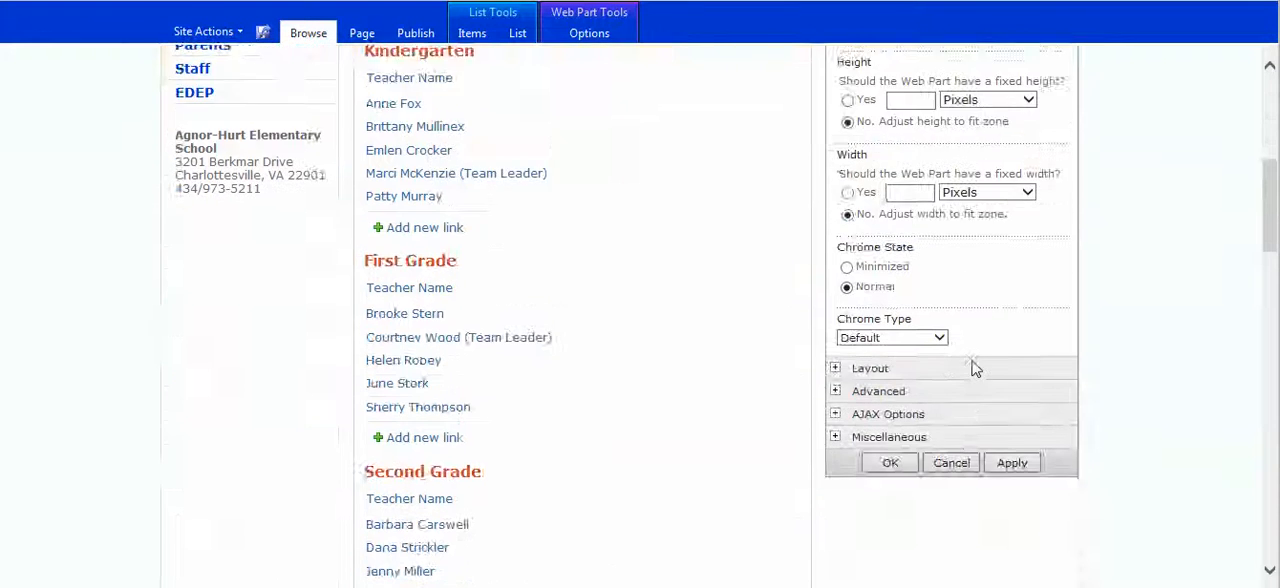
left_click(920, 420)
left_click_drag(1275, 165, 1275, 240)
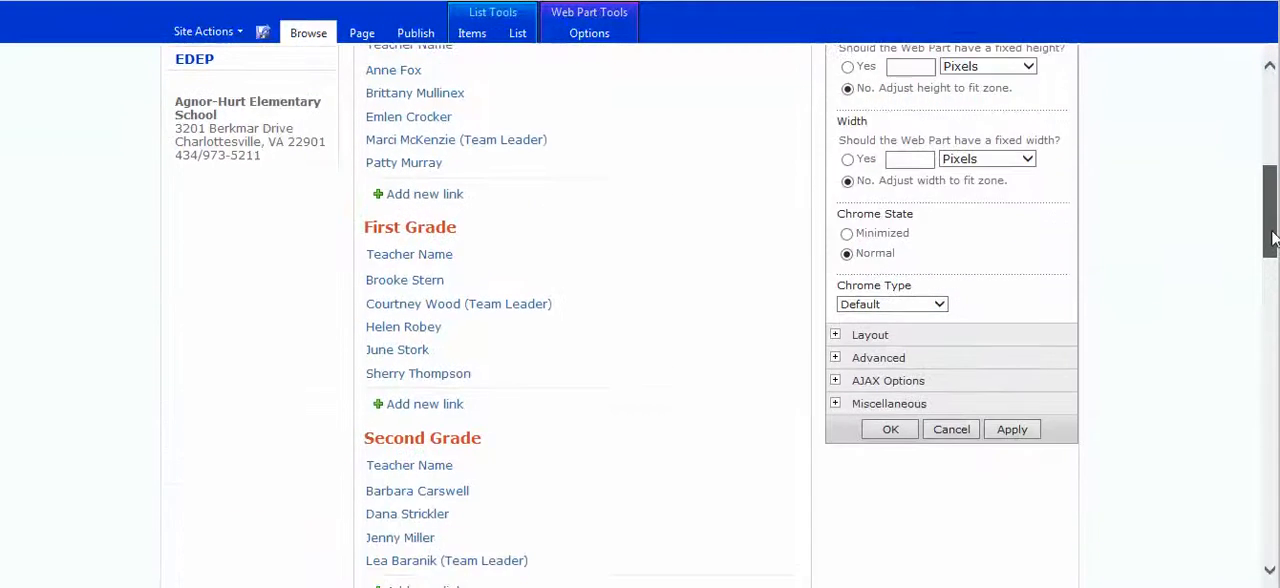
left_click(940, 305)
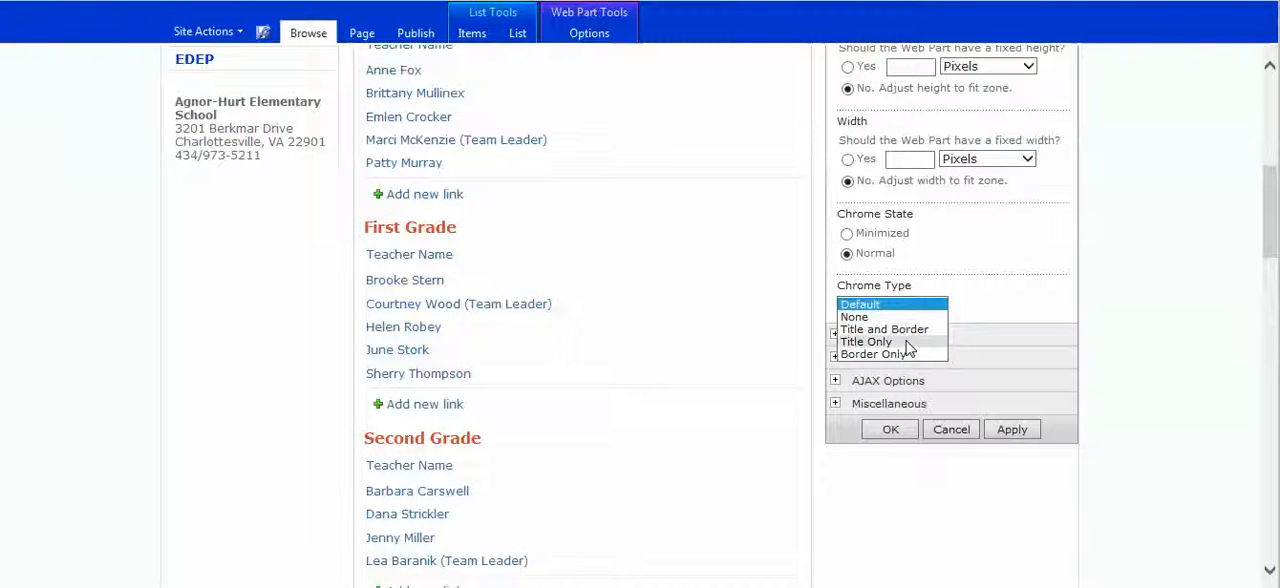
left_click(866, 304)
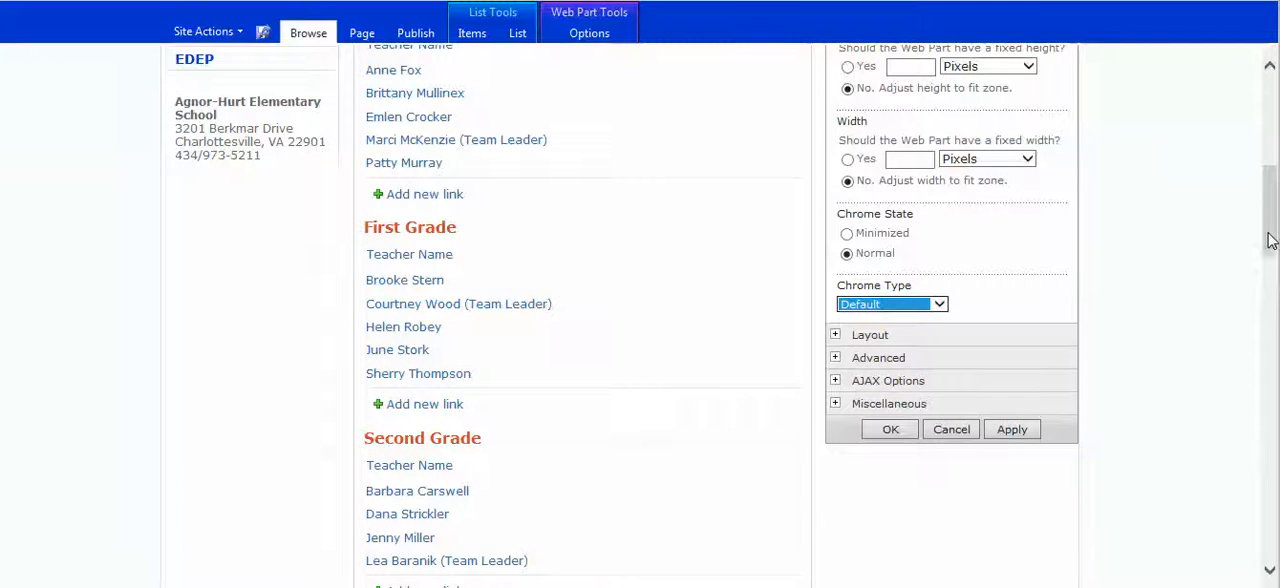
Step: Examine the Layout, Advanced and Miscellaneous settings of the Resources web part
scroll(1270, 240, "down", 3)
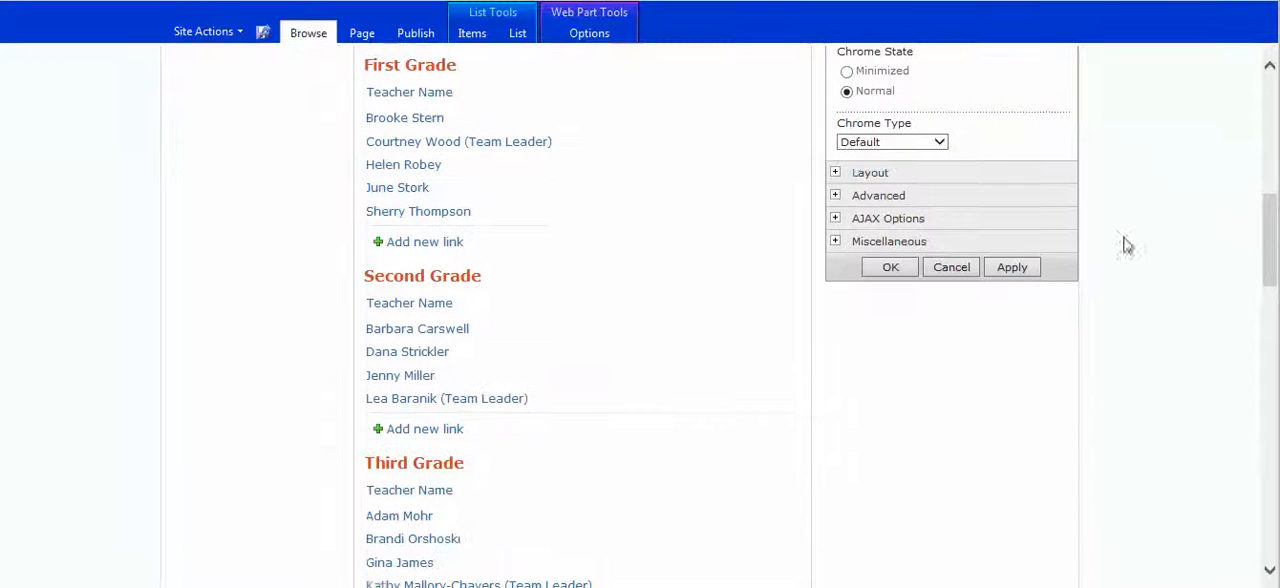
left_click(870, 174)
scroll(977, 262, "down", 5)
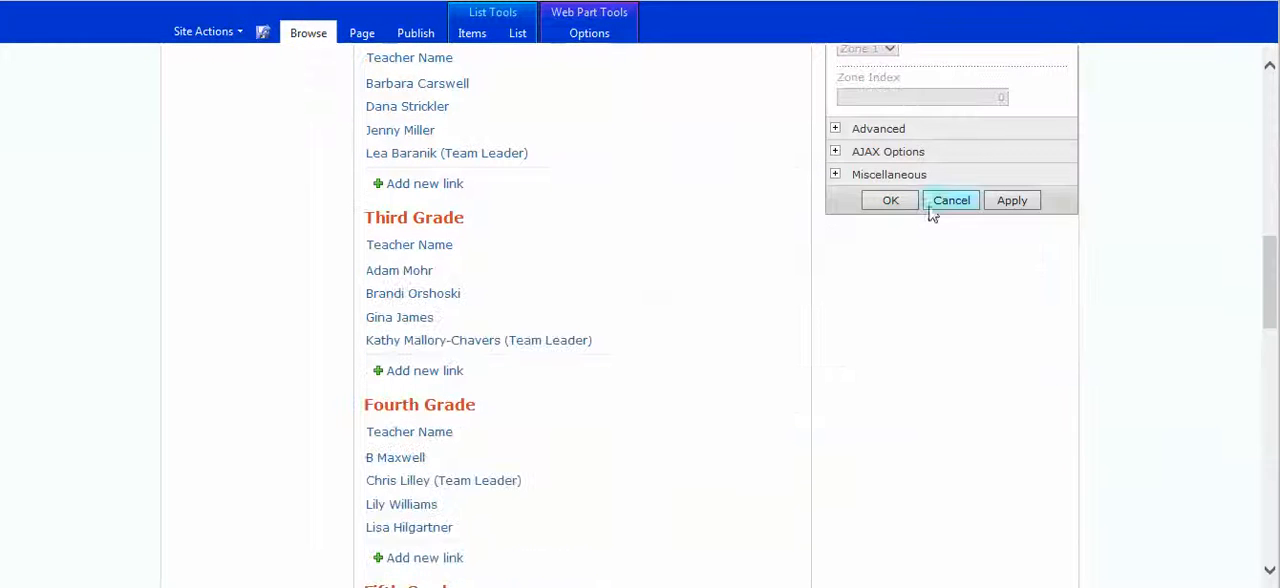
left_click(878, 131)
left_click(846, 263)
scroll(1253, 283, "down", 10)
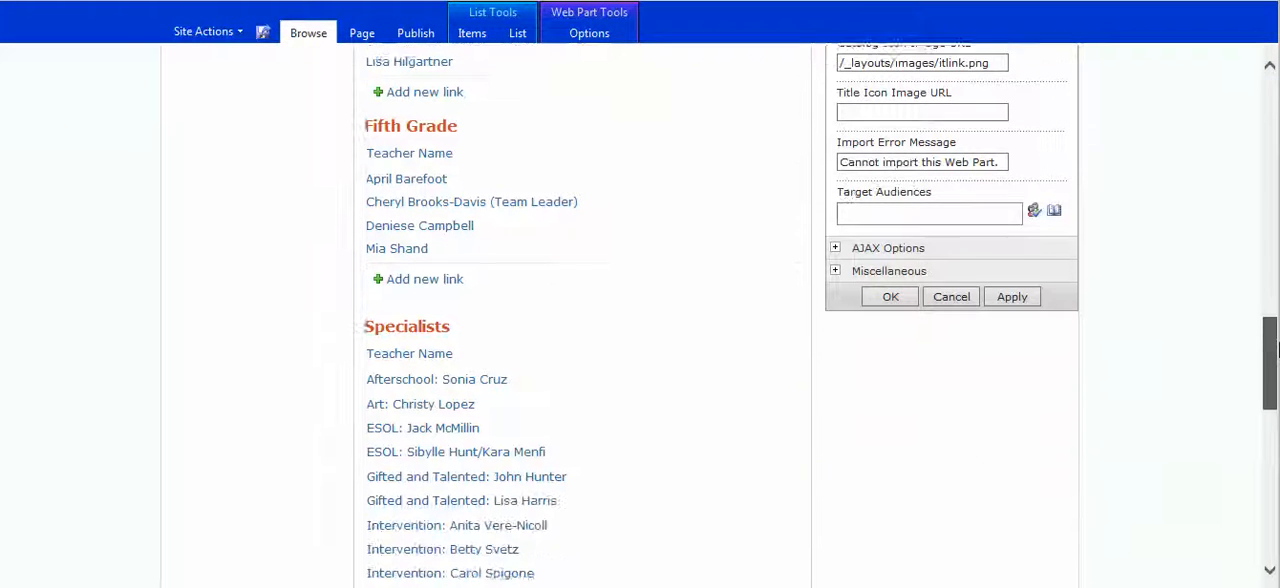
left_click(900, 265)
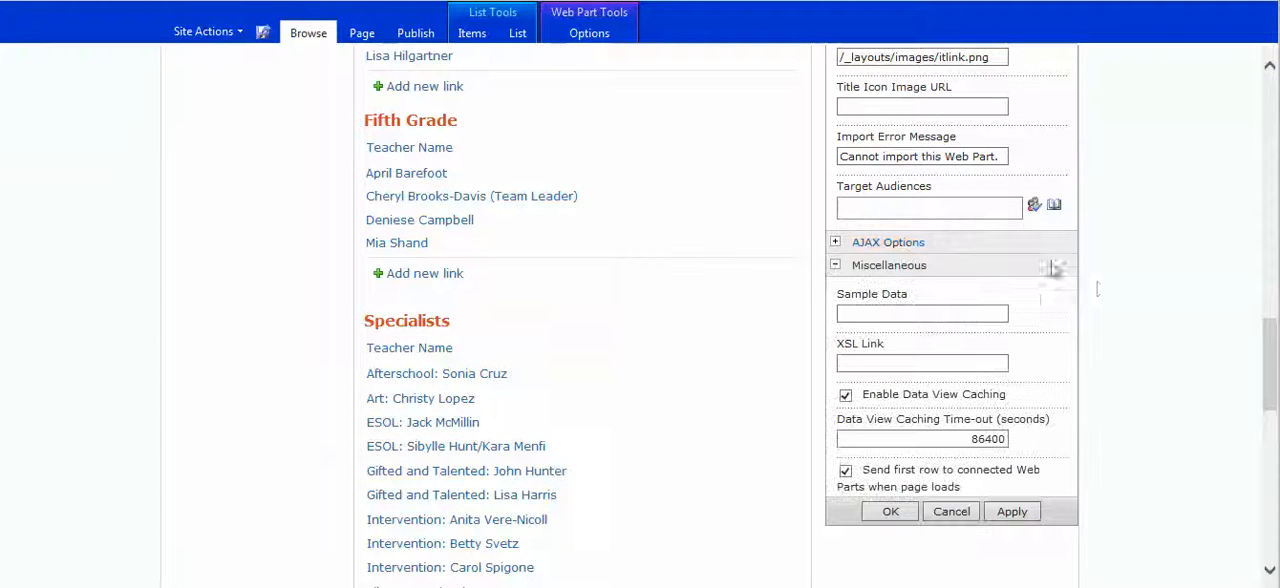
scroll(1100, 282, "up", 15)
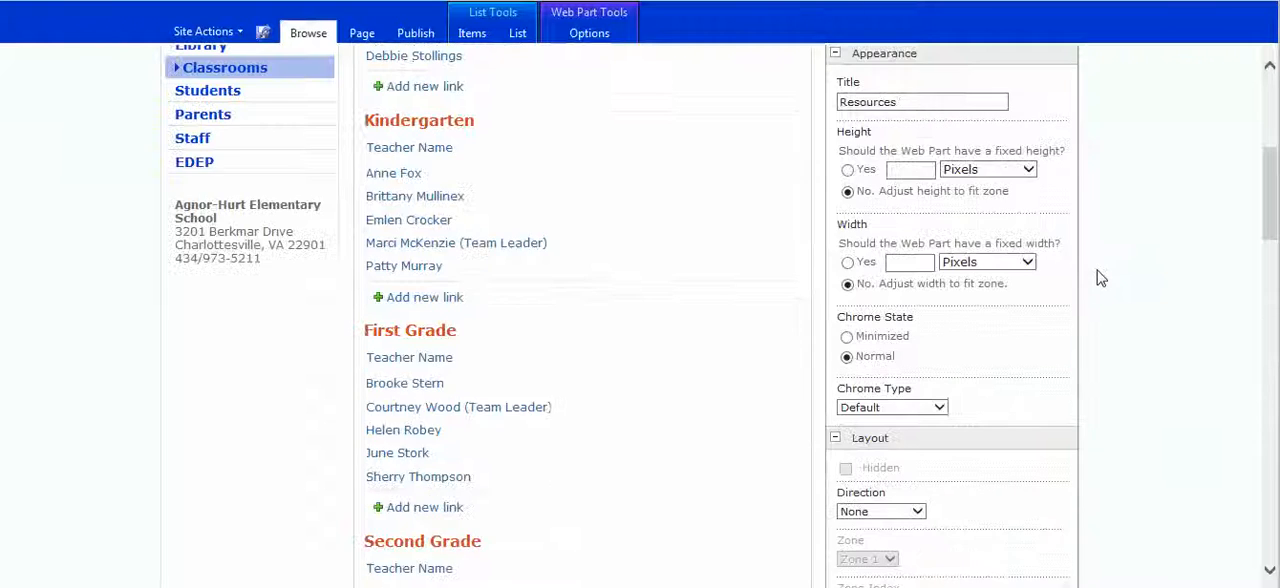
scroll(1100, 278, "up", 5)
scroll(1100, 275, "down", 20)
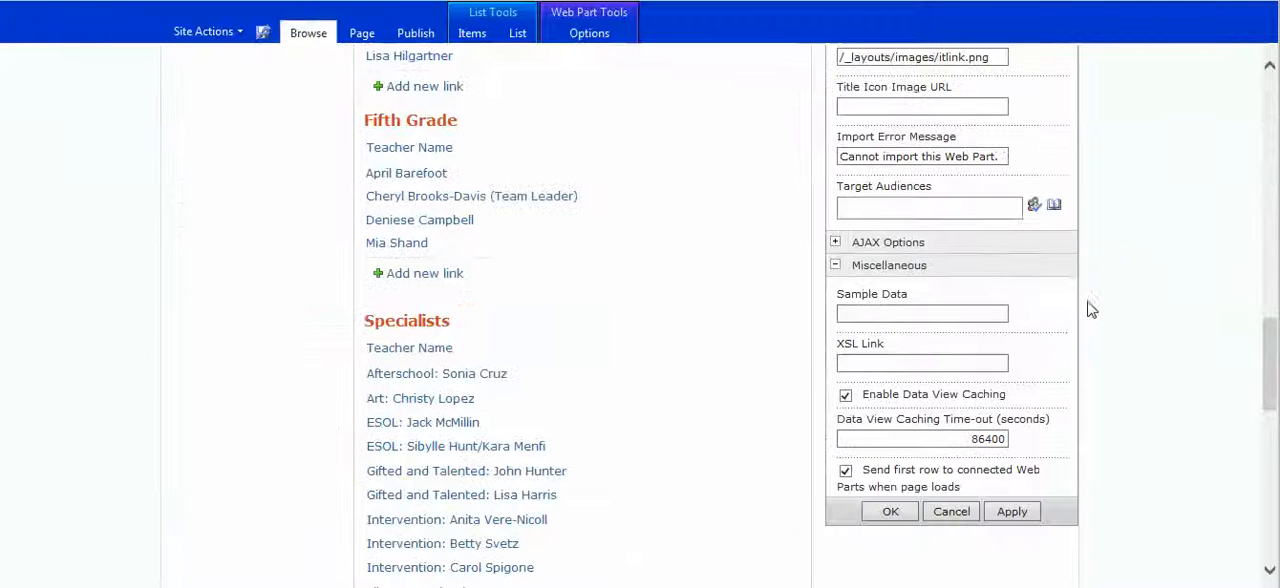
Step: Apply the Resources web part settings and open its current view for editing
left_click(1012, 511)
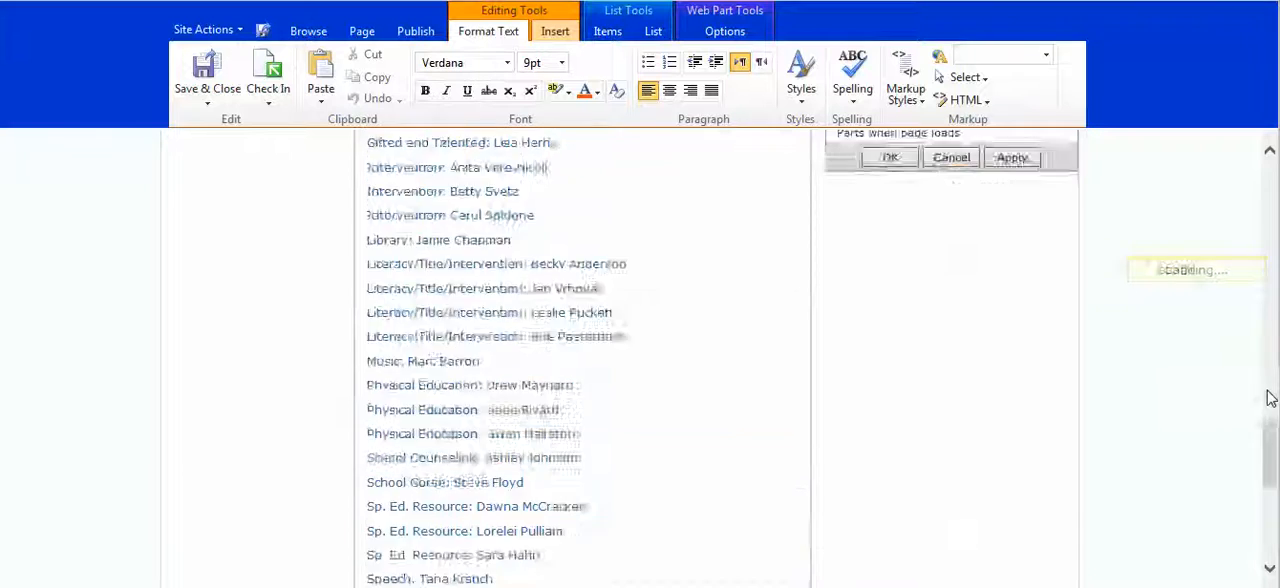
left_click_drag(1267, 401, 1246, 203)
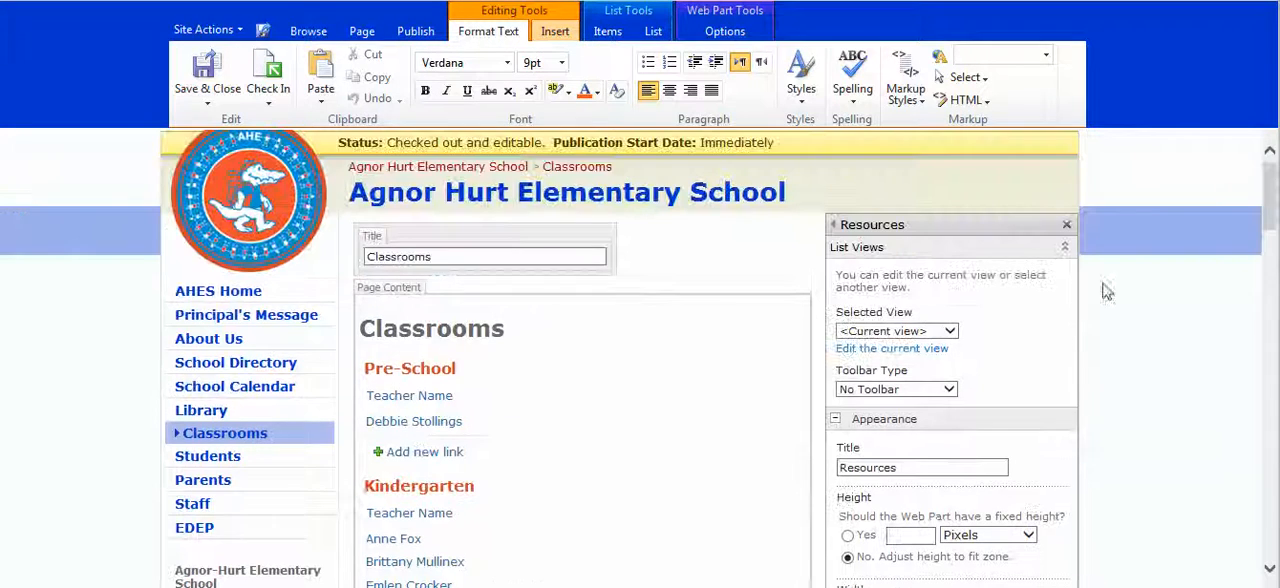
left_click(945, 350)
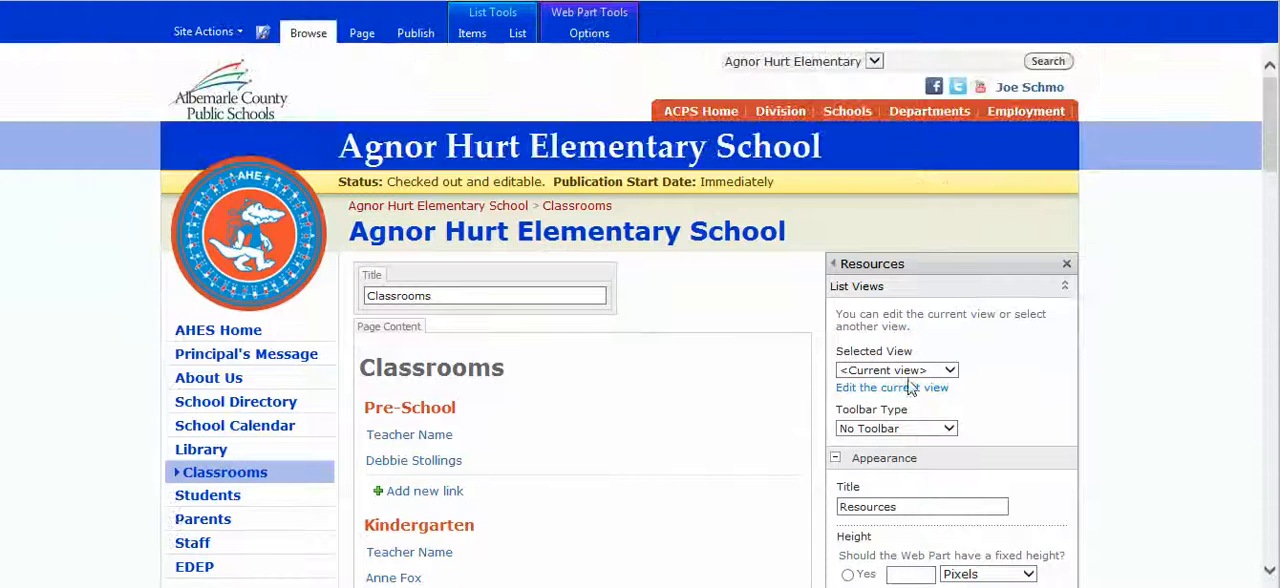
left_click(910, 388)
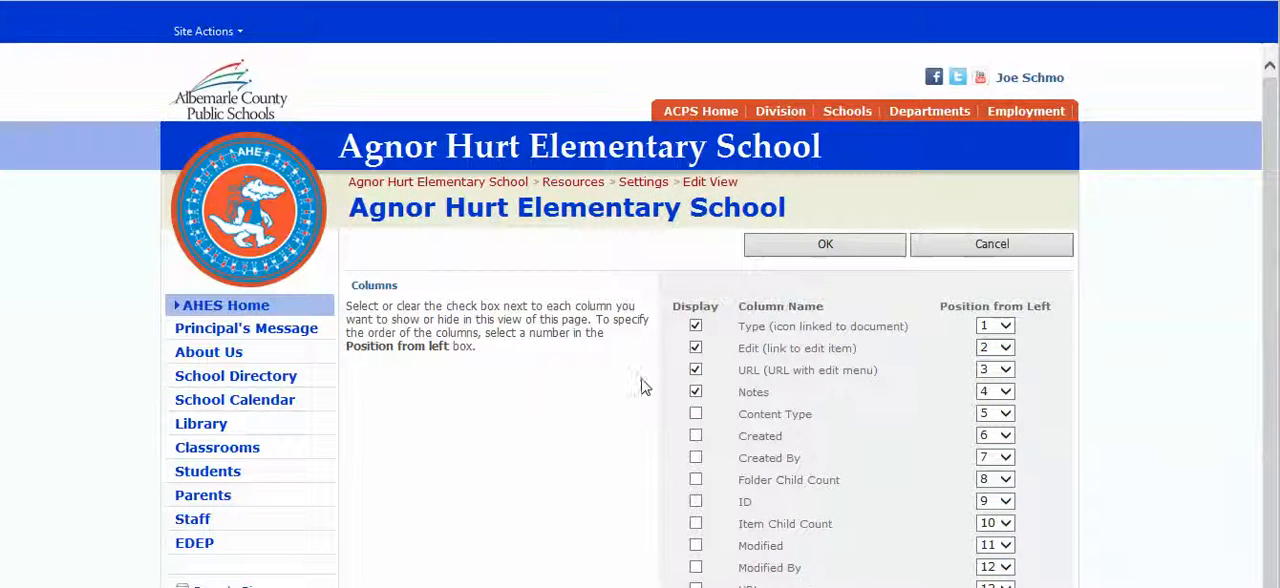
Step: Hide the Edit, URL (URL with edit menu) and Notes columns, and display the plain URL column in position 2 after Type
scroll(640, 390, "down", 3)
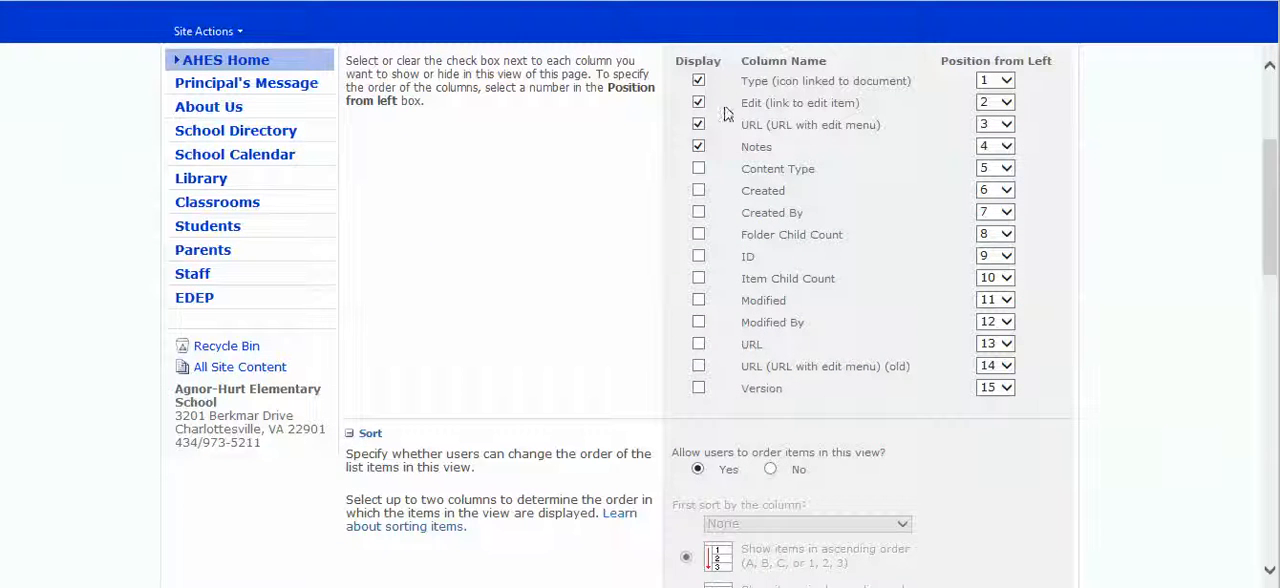
left_click(698, 104)
left_click(699, 345)
left_click(1005, 344)
left_click(996, 197)
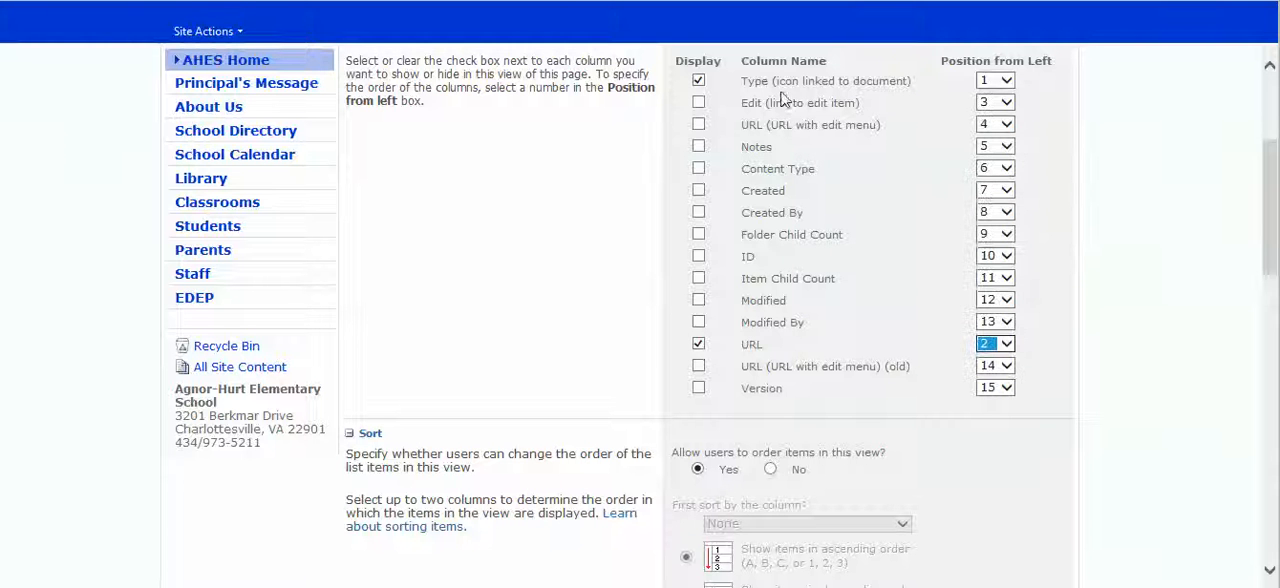
left_click(640, 237)
Step: Review the Sort and Filter options of the Resources view
scroll(647, 242, "down", 3)
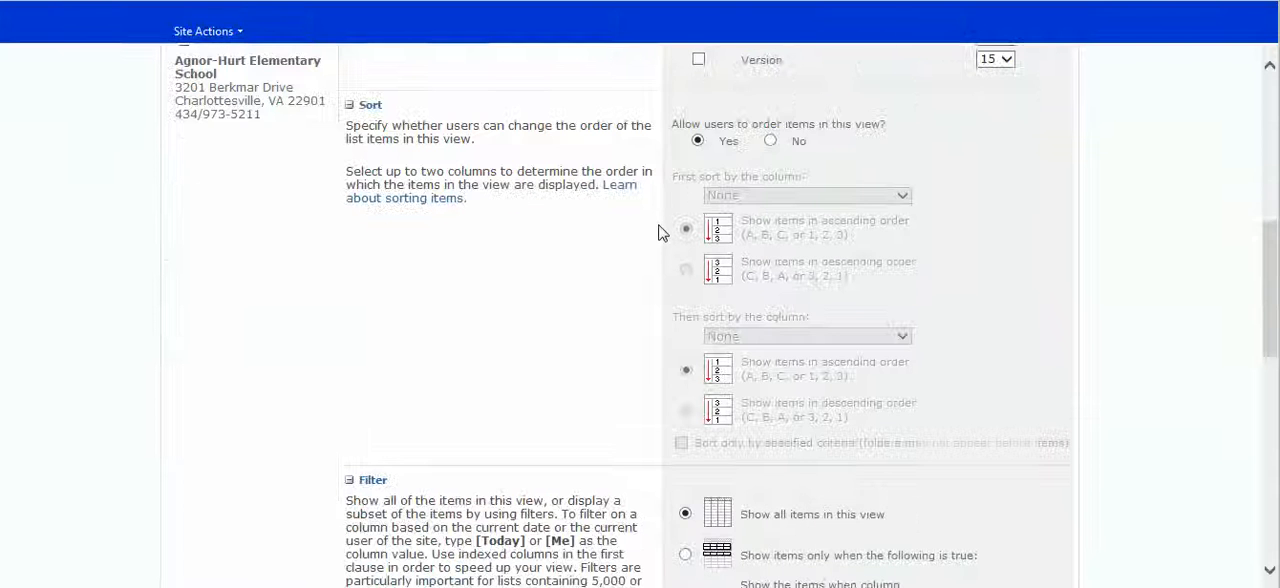
scroll(621, 220, "down", 5)
scroll(621, 214, "up", 5)
scroll(657, 300, "down", 2)
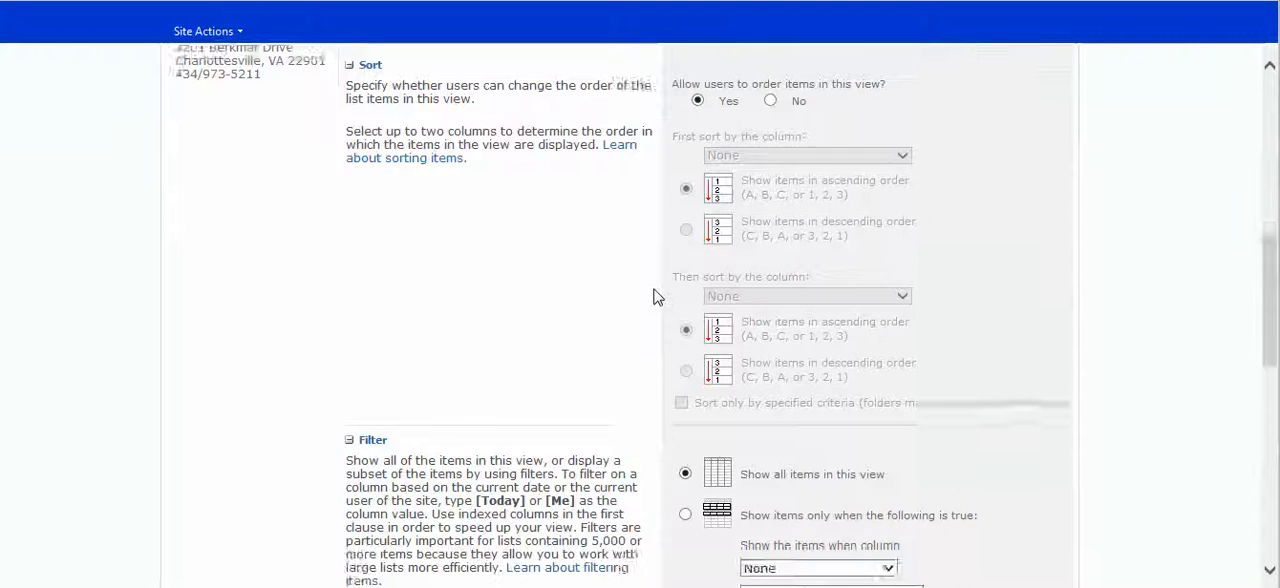
scroll(649, 357, "down", 4)
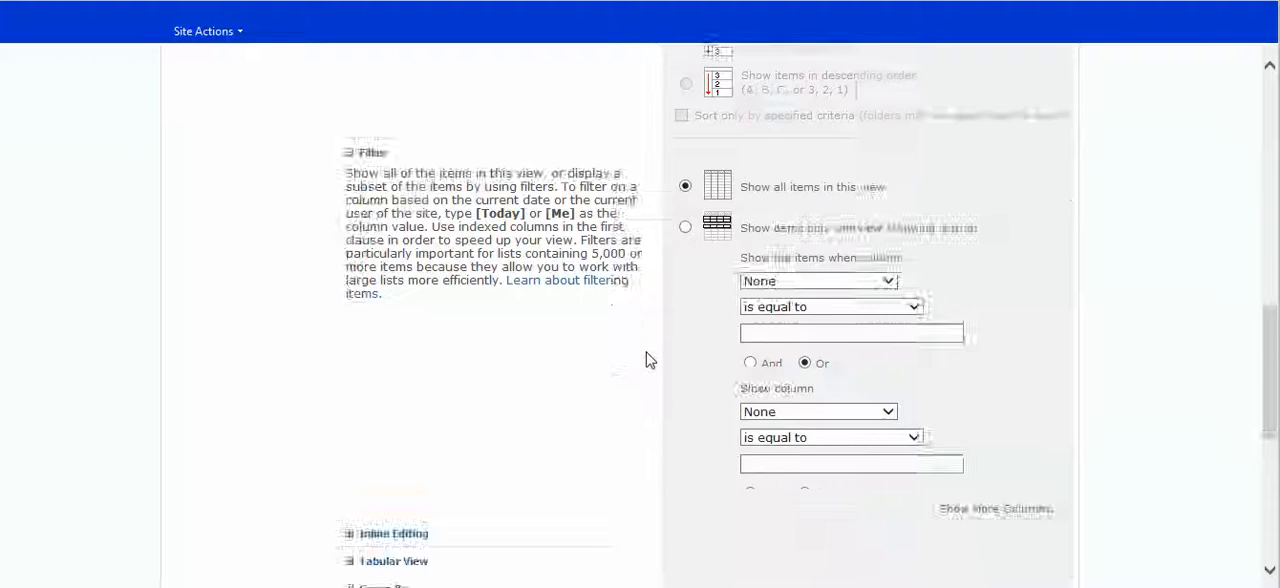
scroll(649, 357, "up", 4)
scroll(646, 359, "up", 2)
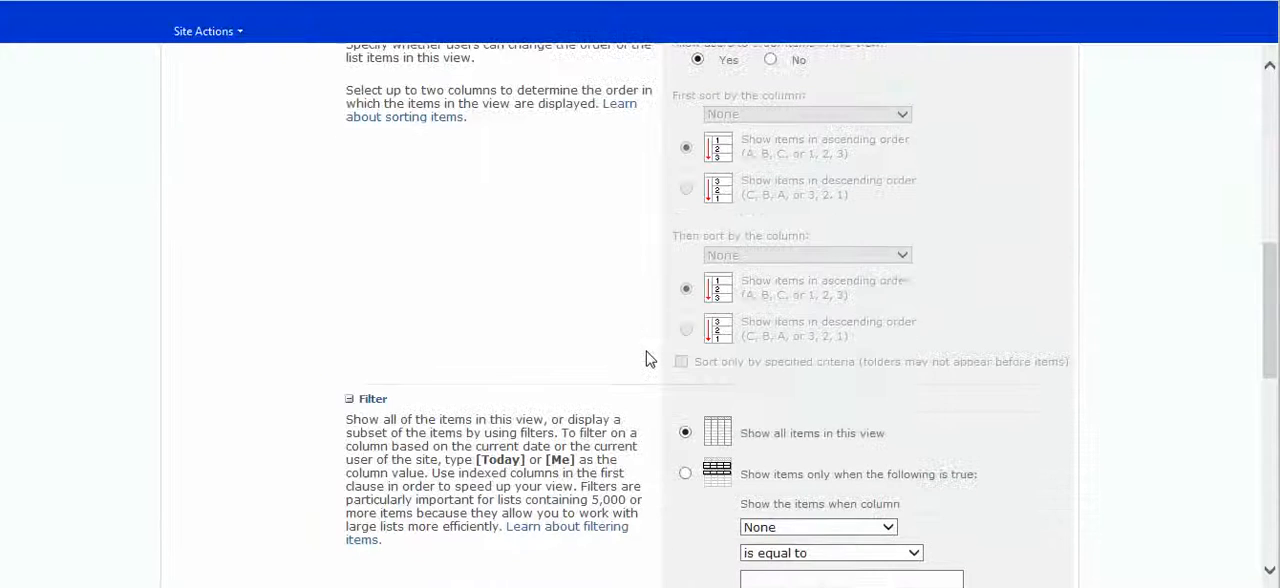
scroll(646, 359, "up", 2)
scroll(646, 357, "down", 4)
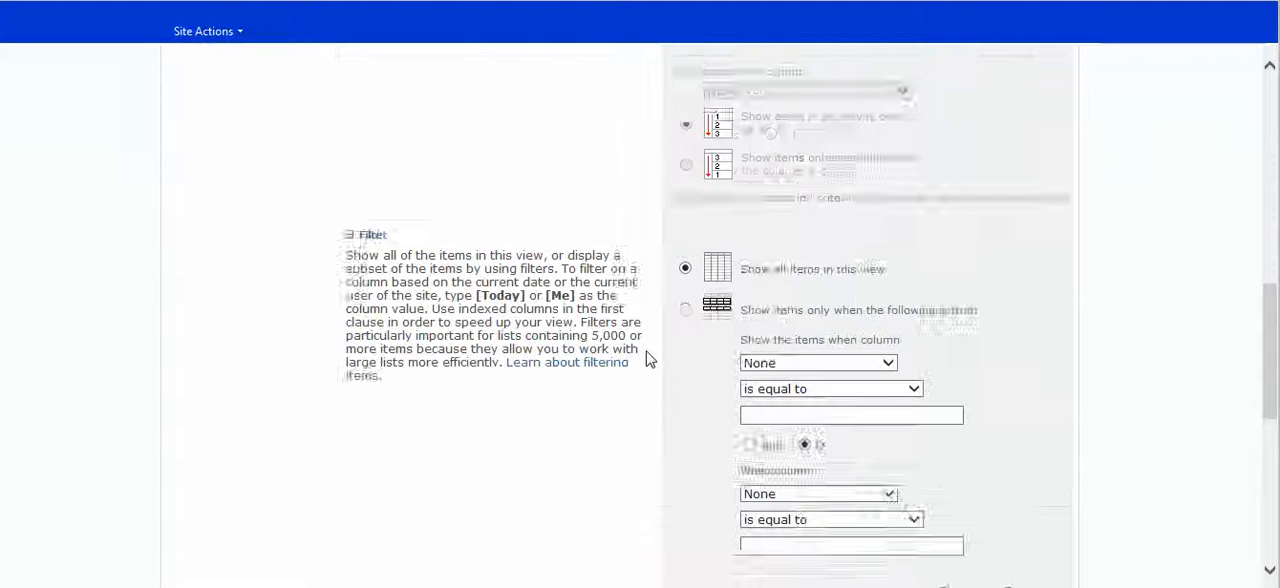
Step: Disable individual item checkboxes in the Tabular View settings and save the Resources view
scroll(646, 356, "down", 1)
scroll(646, 355, "down", 2)
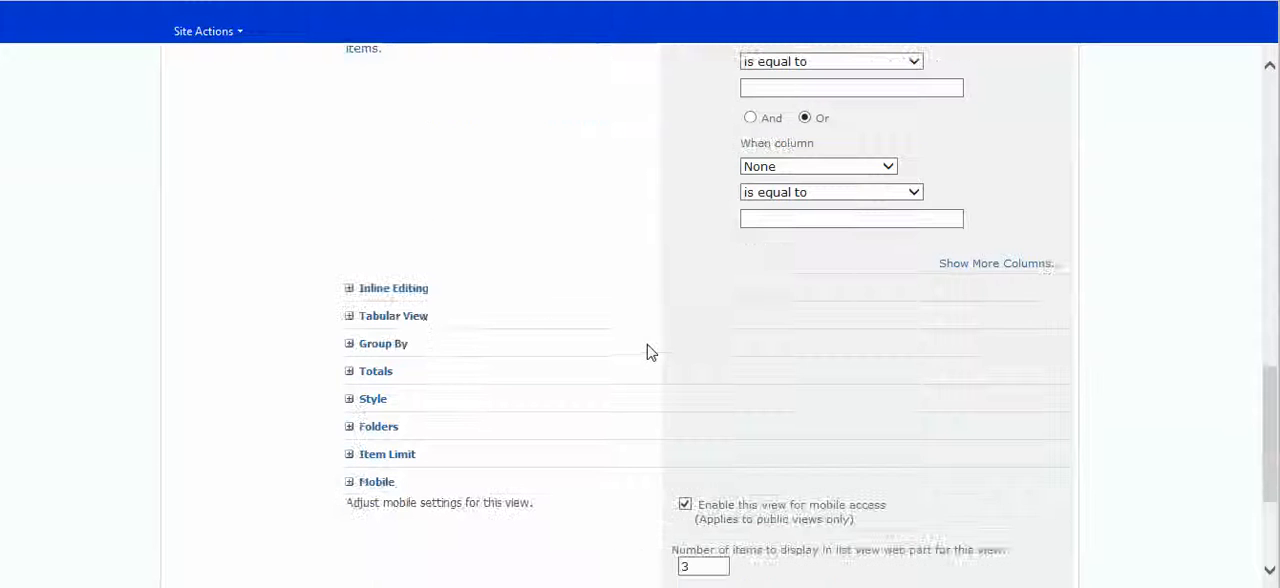
left_click(395, 316)
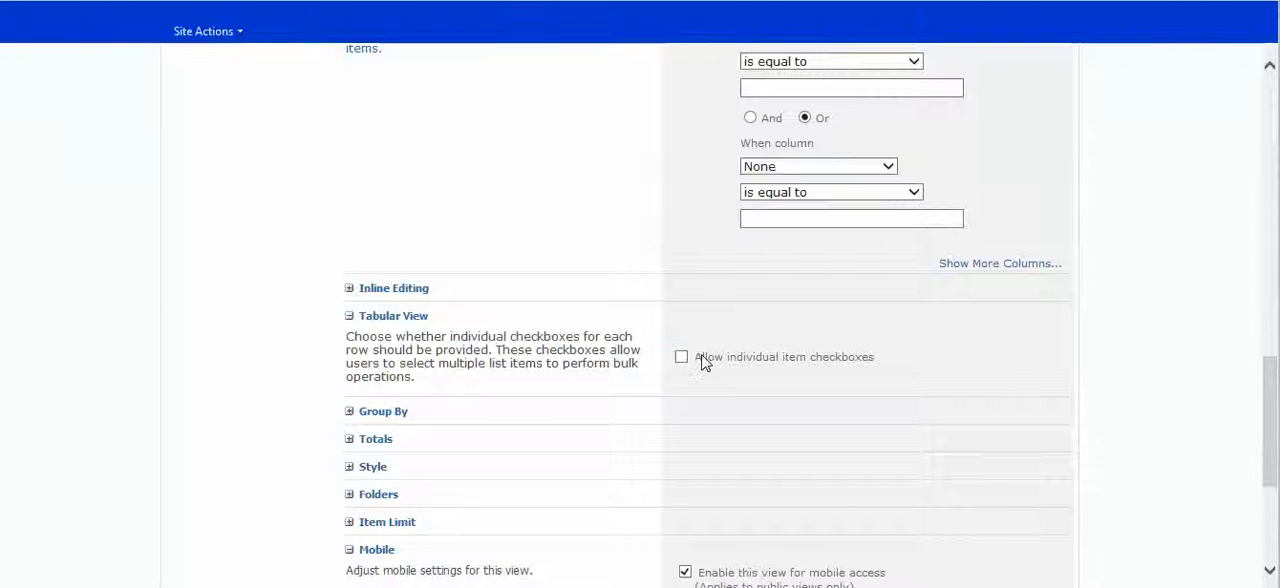
scroll(743, 343, "down", 3)
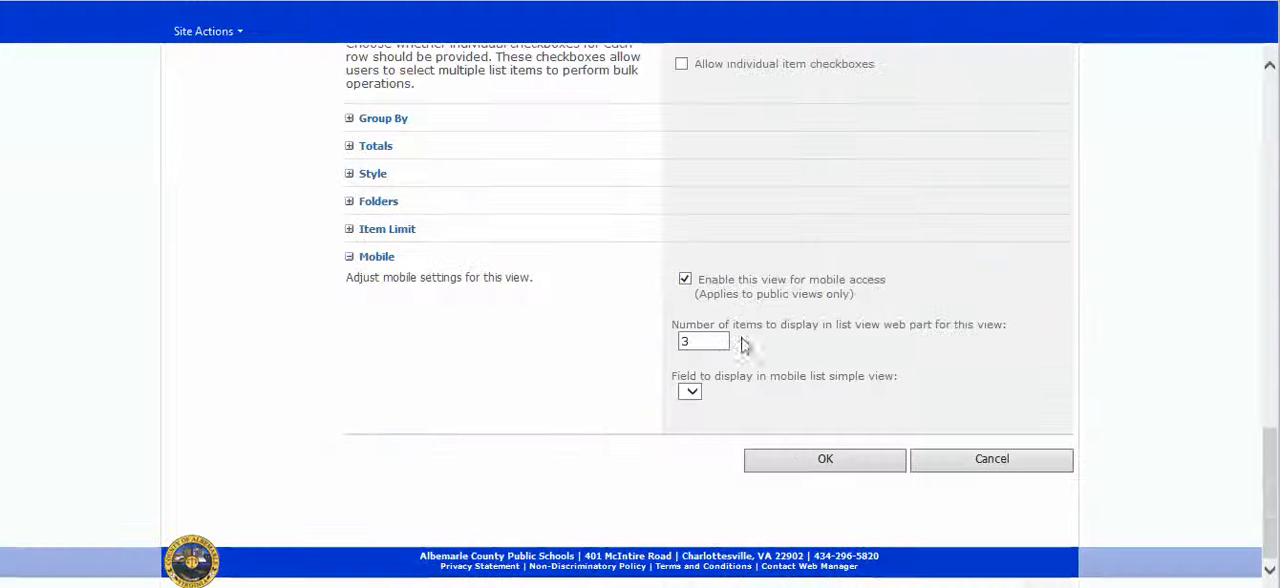
left_click(800, 460)
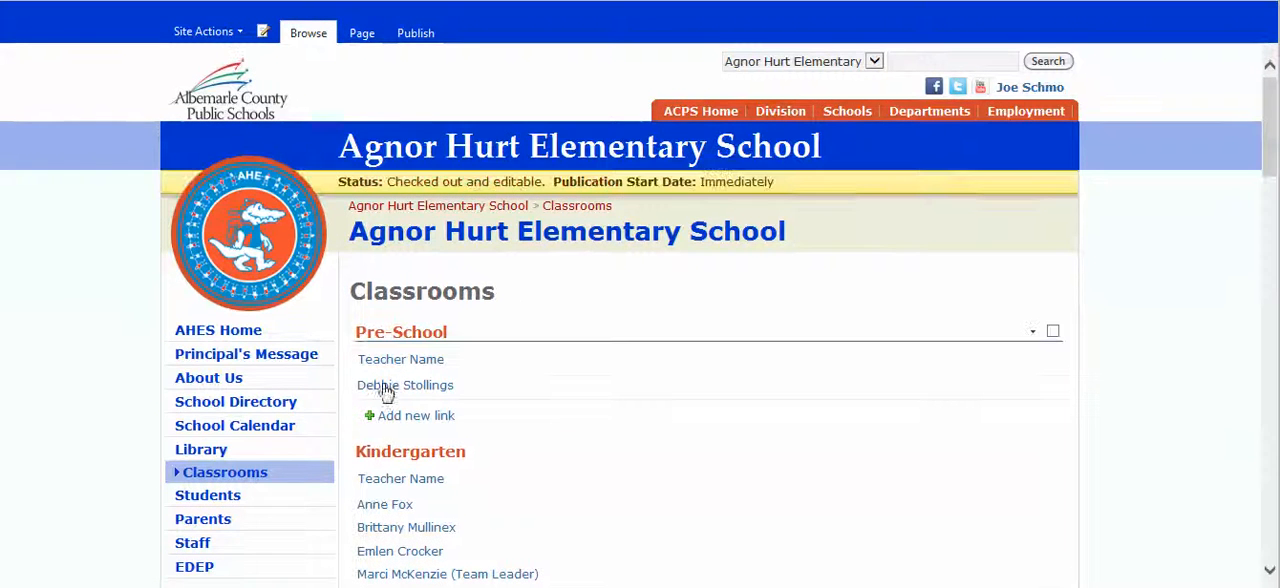
Step: Check how the Resources web part is displayed below the Virginia Standards of Learning (SOL's) heading on the Classrooms page
scroll(425, 335, "down", 10)
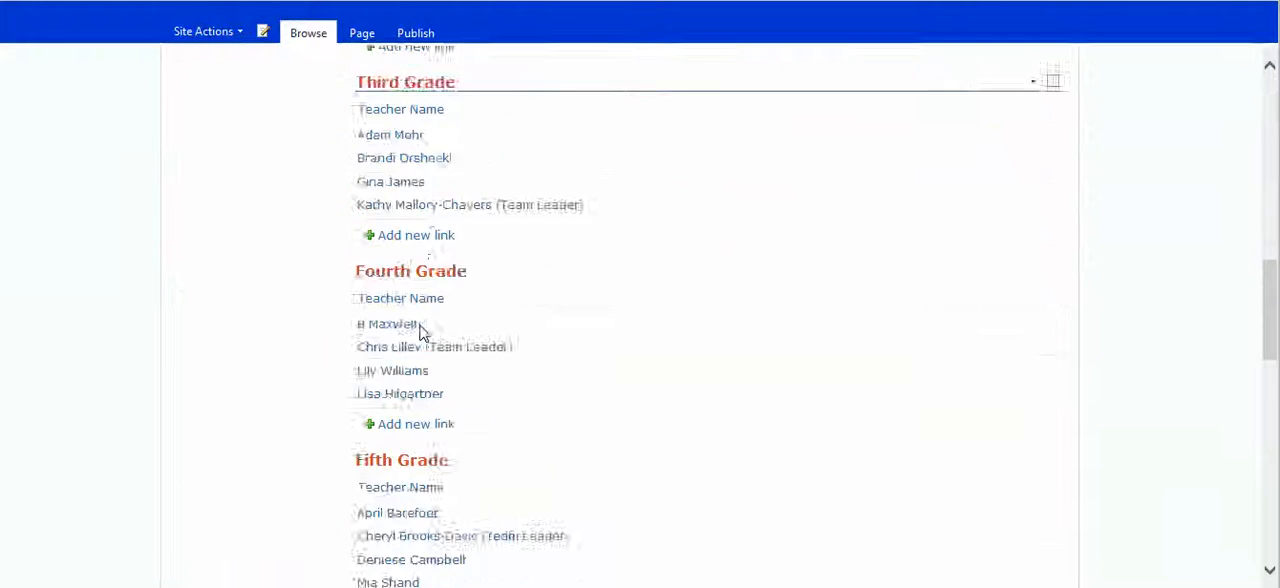
scroll(420, 333, "down", 15)
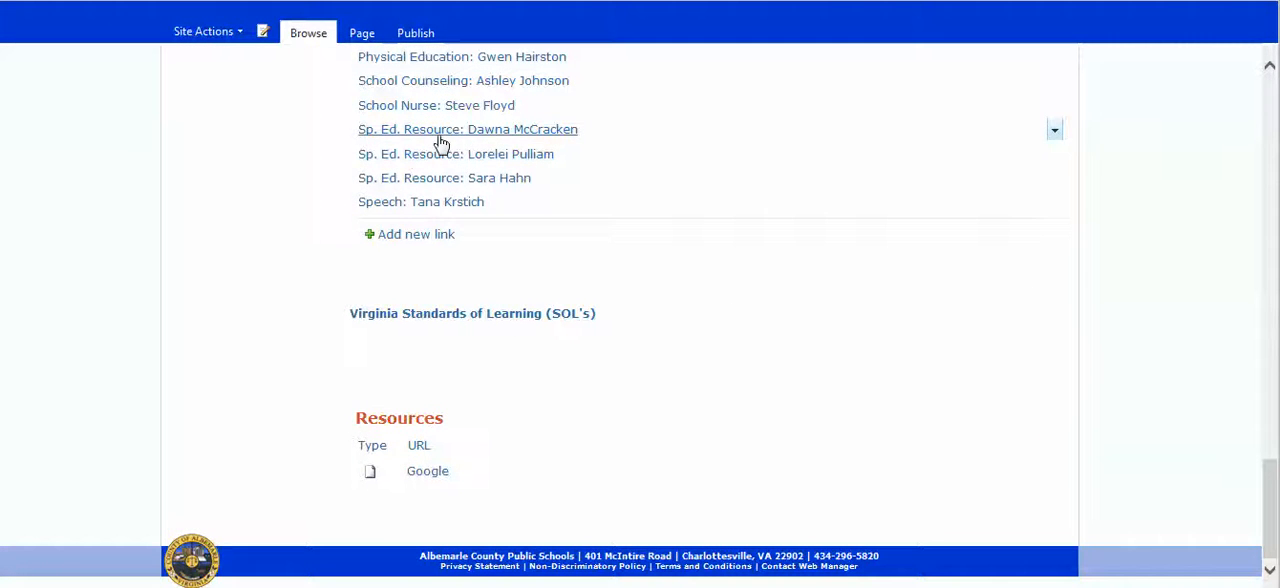
scroll(449, 254, "up", 3)
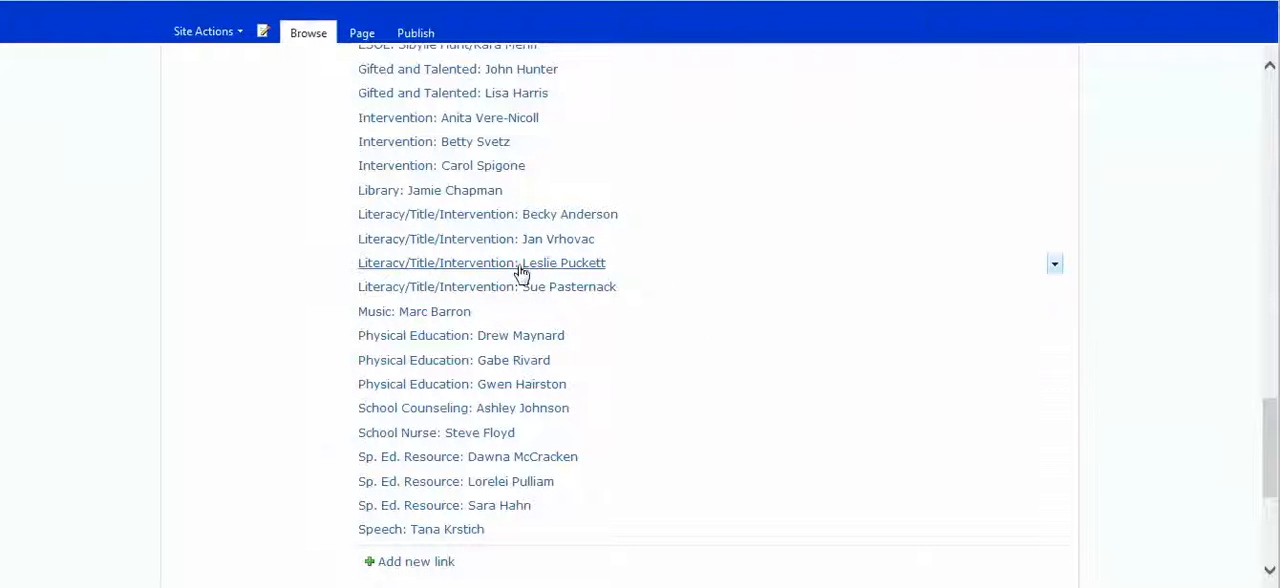
scroll(749, 317, "down", 3)
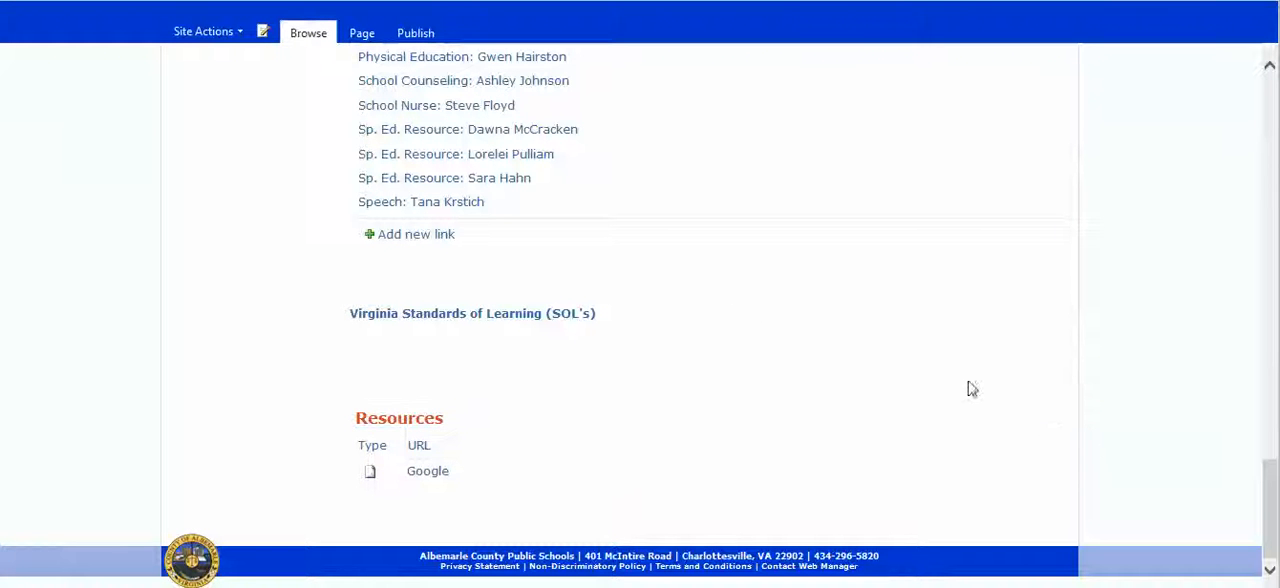
scroll(1040, 428, "up", 5)
scroll(1040, 428, "up", 10)
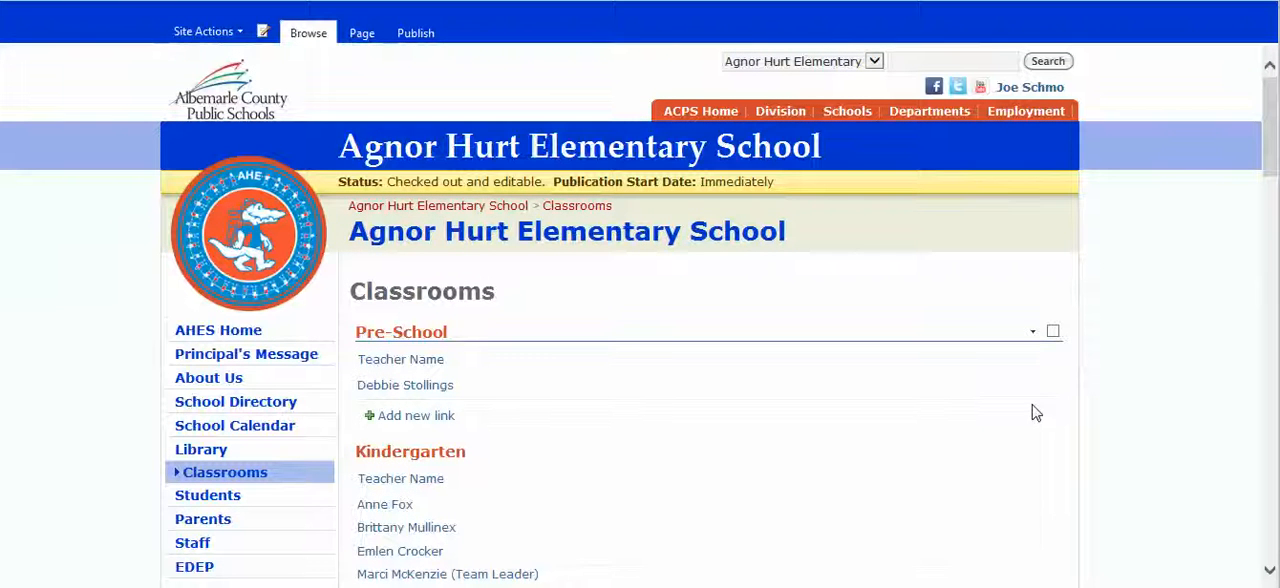